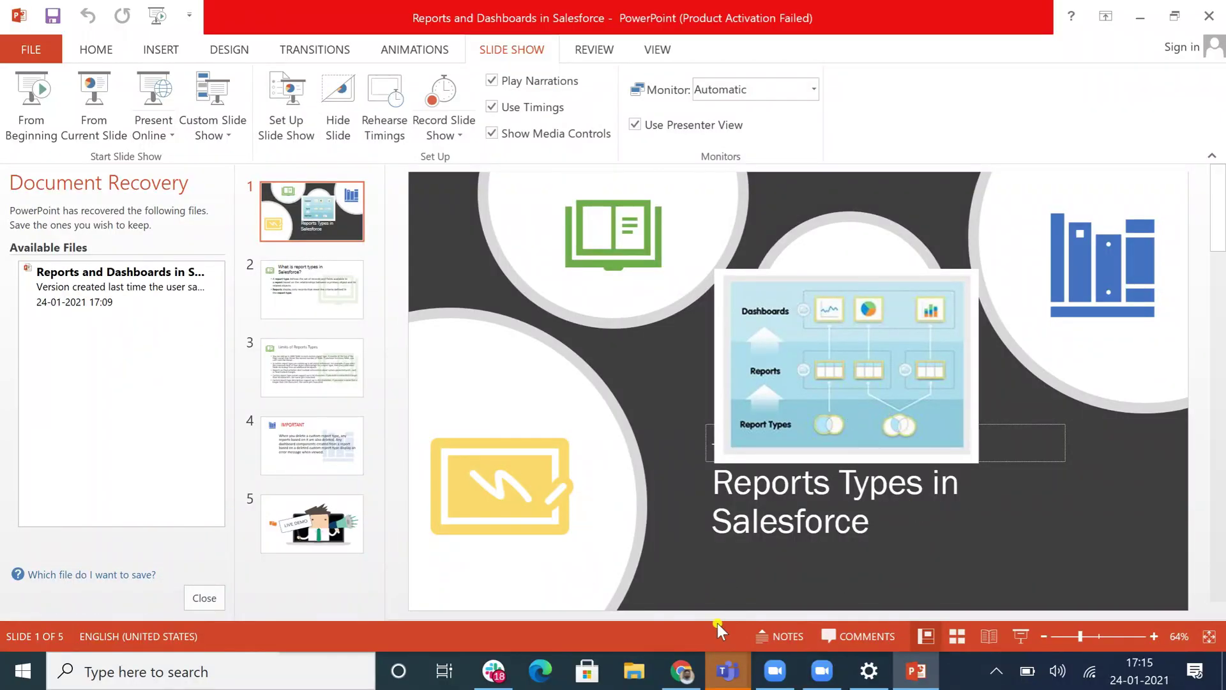
# Switch to the Salesforce Setup page in Chrome and find and open Report Types using the search term "repo"
pyautogui.click(683, 670)
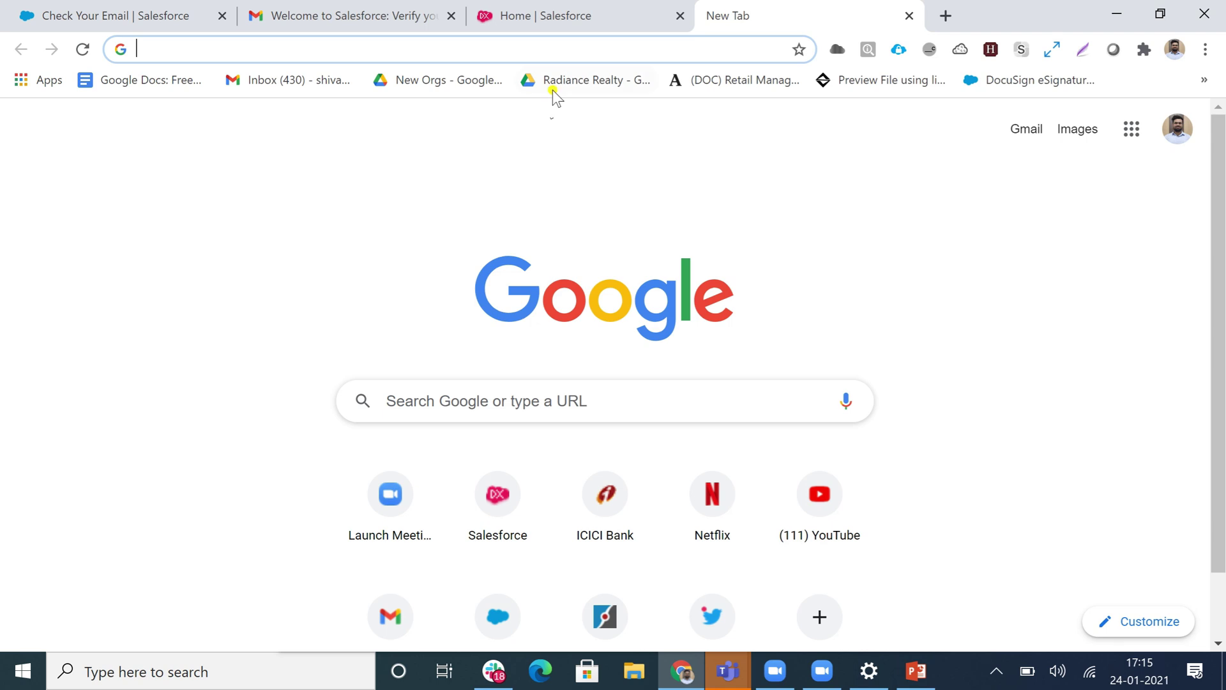
pyautogui.click(529, 15)
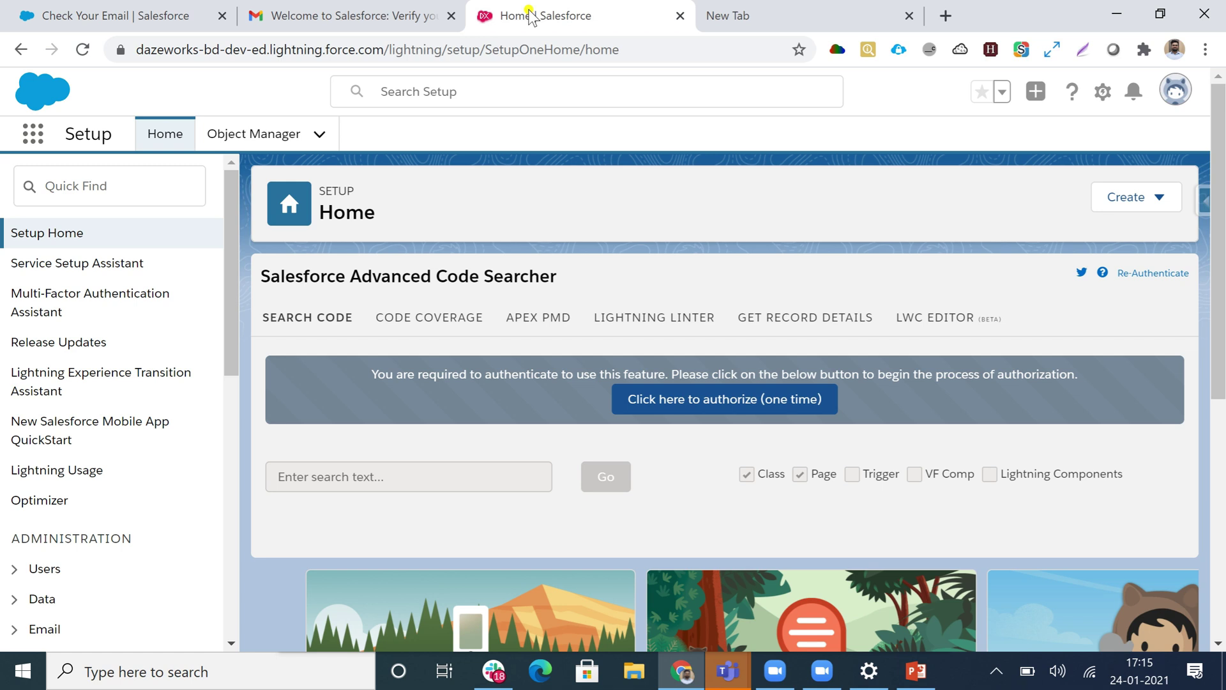
pyautogui.click(105, 185)
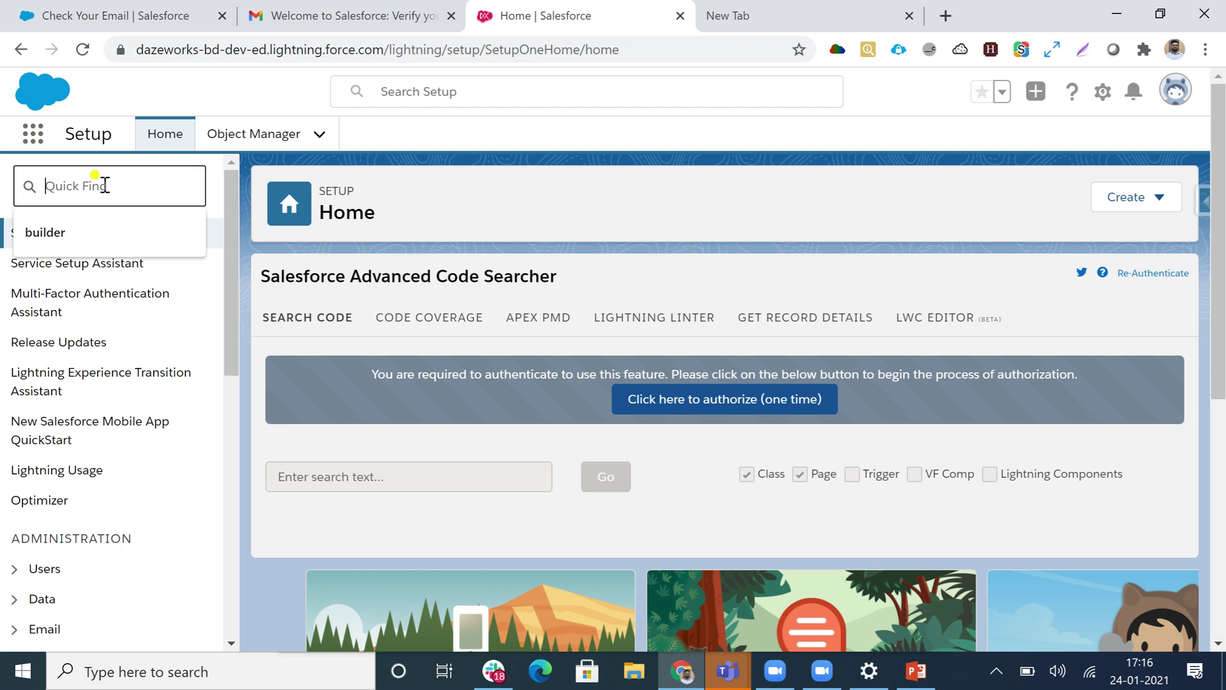
pyautogui.write('req')
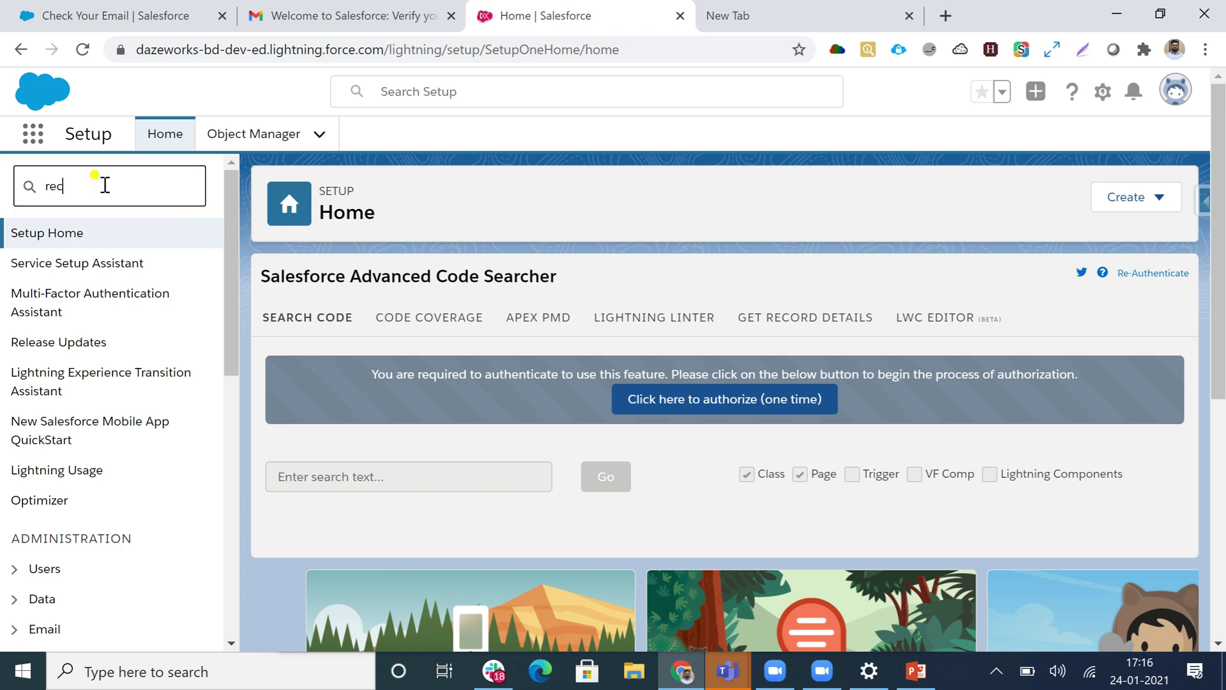
pyautogui.write('o')
pyautogui.click(116, 385)
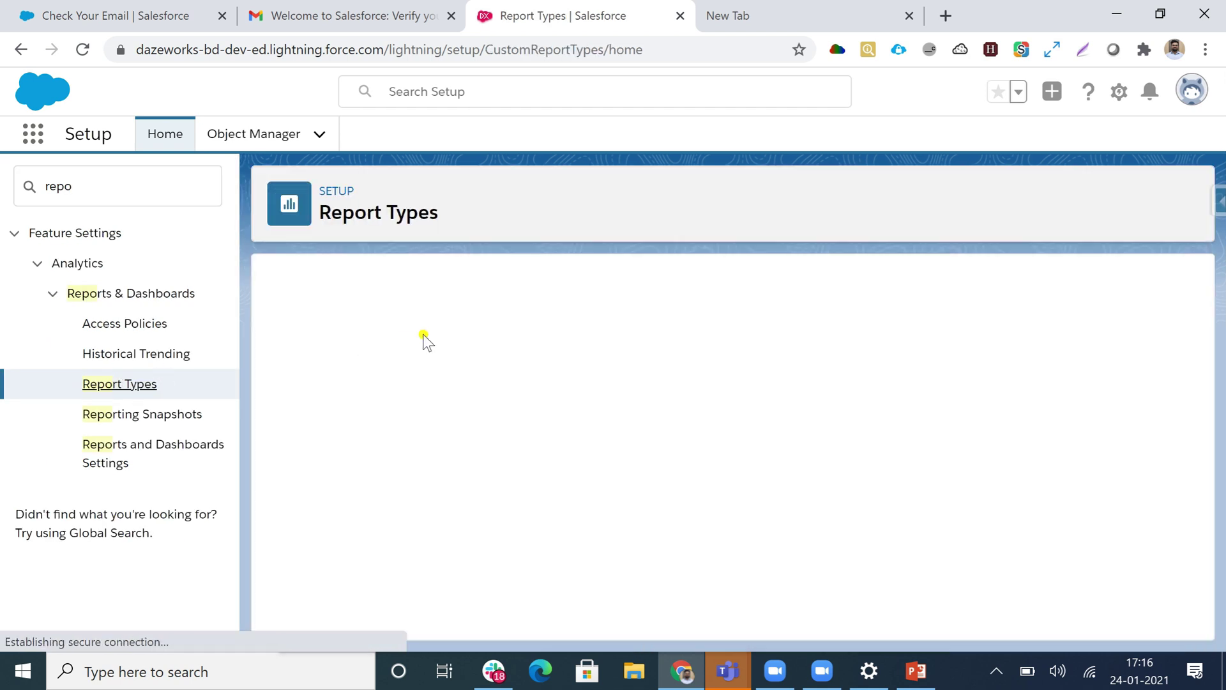
pyautogui.hotkey('ctrl', '-')
pyautogui.hotkey('ctrl', '-')
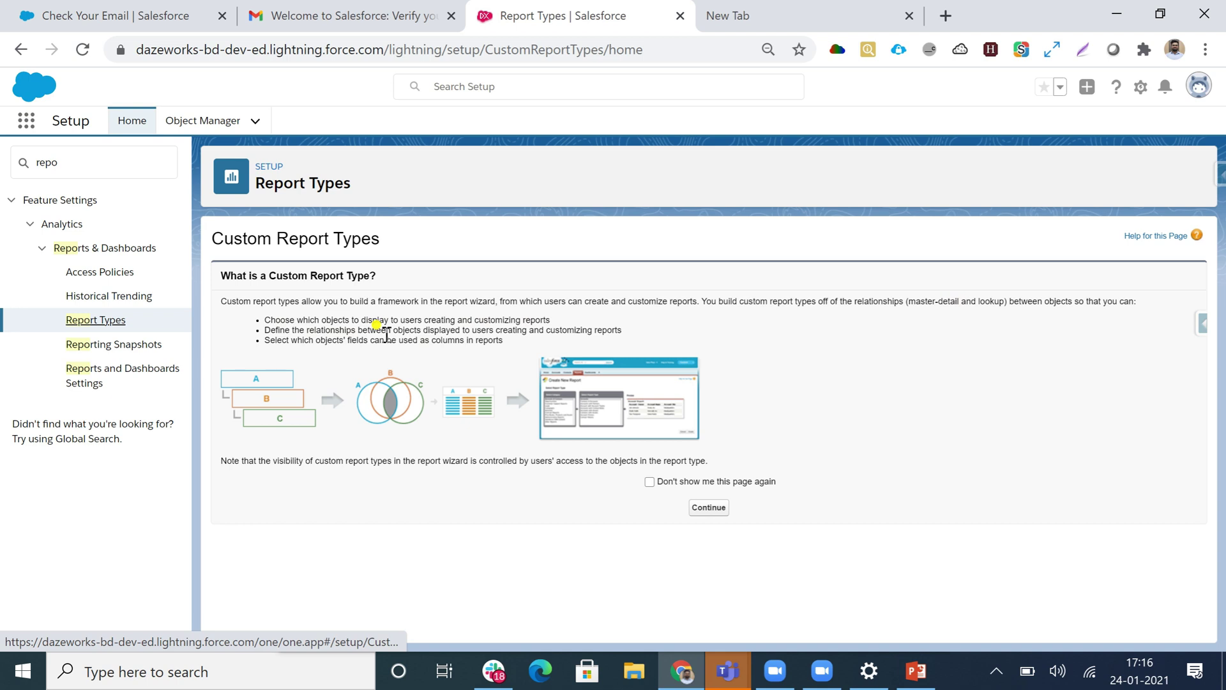
# Review the introduction's points on object relationships and report columns, and continue to the list of all custom report types
pyautogui.moveTo(404, 330); pyautogui.dragTo(629, 330)
pyautogui.click(630, 329)
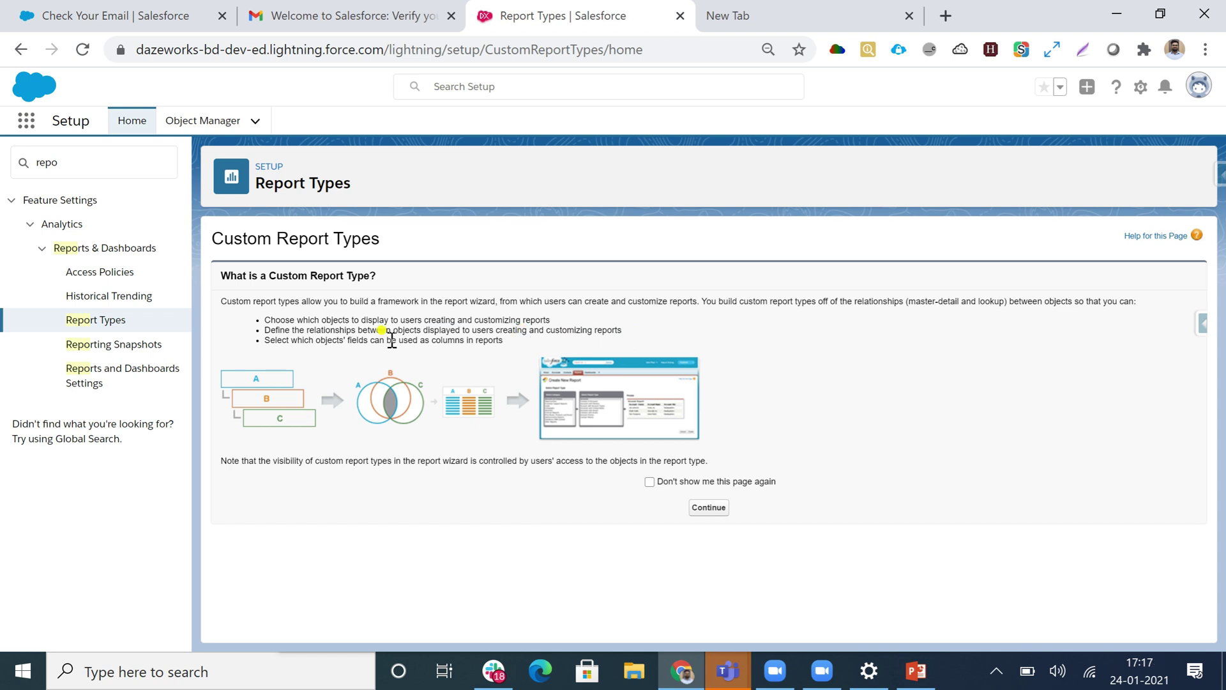
pyautogui.tripleClick(344, 347)
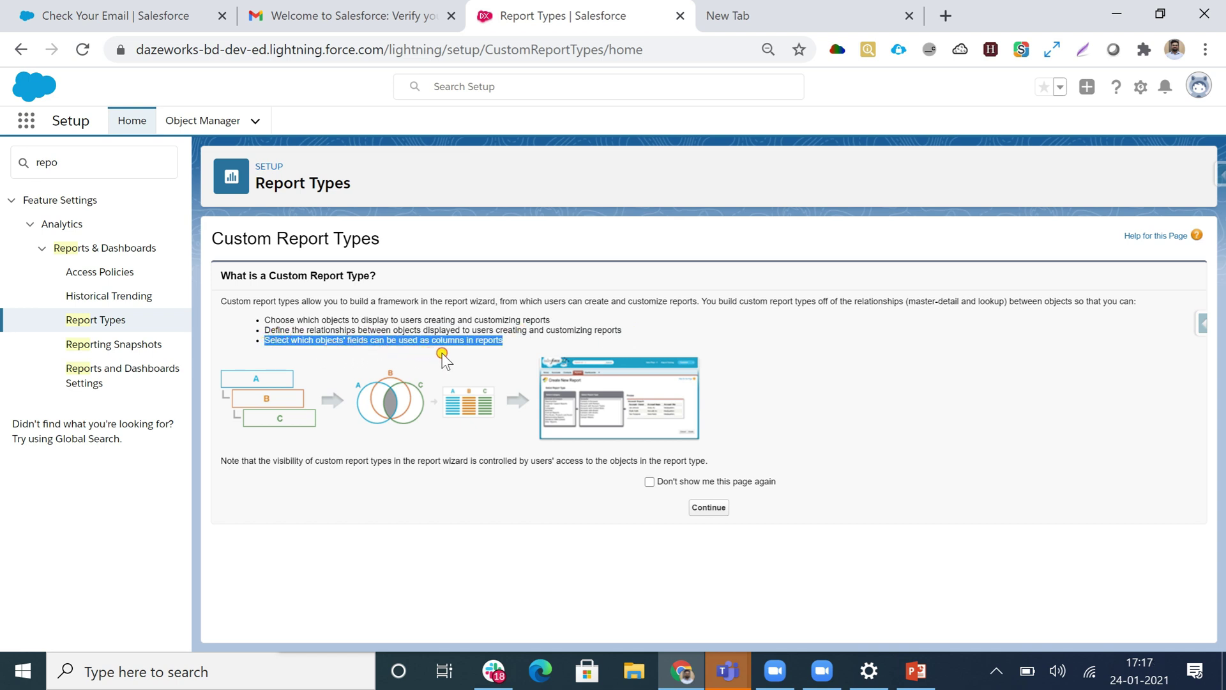
pyautogui.click(471, 353)
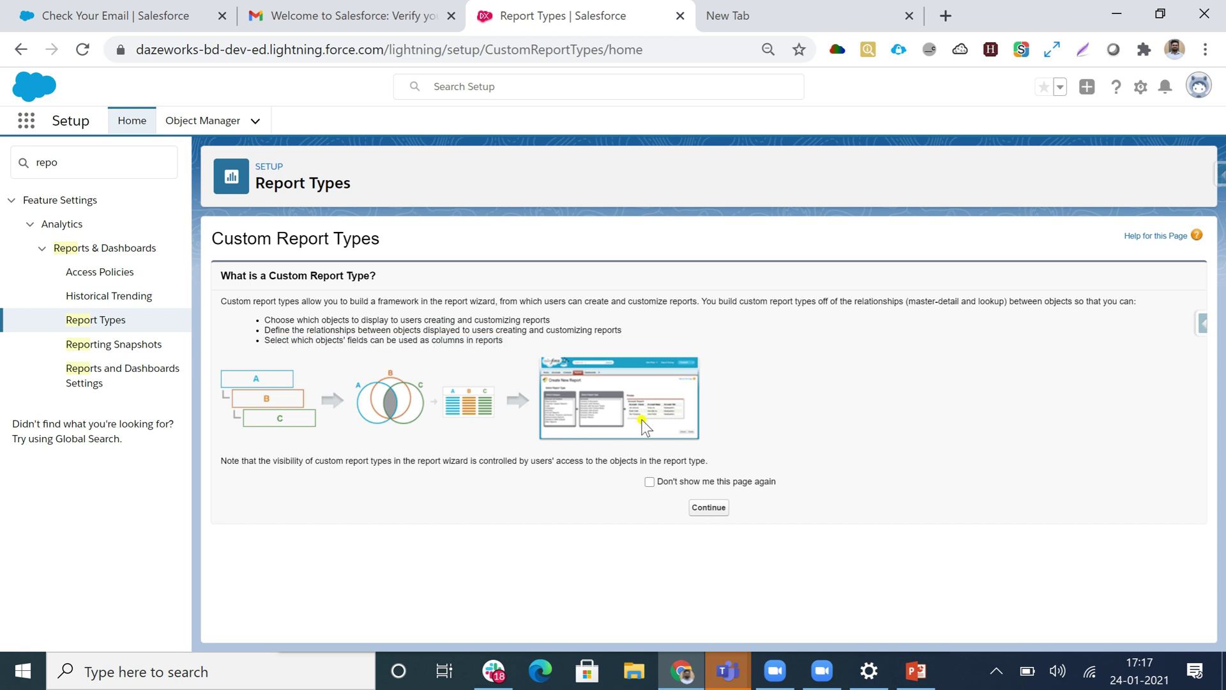
pyautogui.click(707, 508)
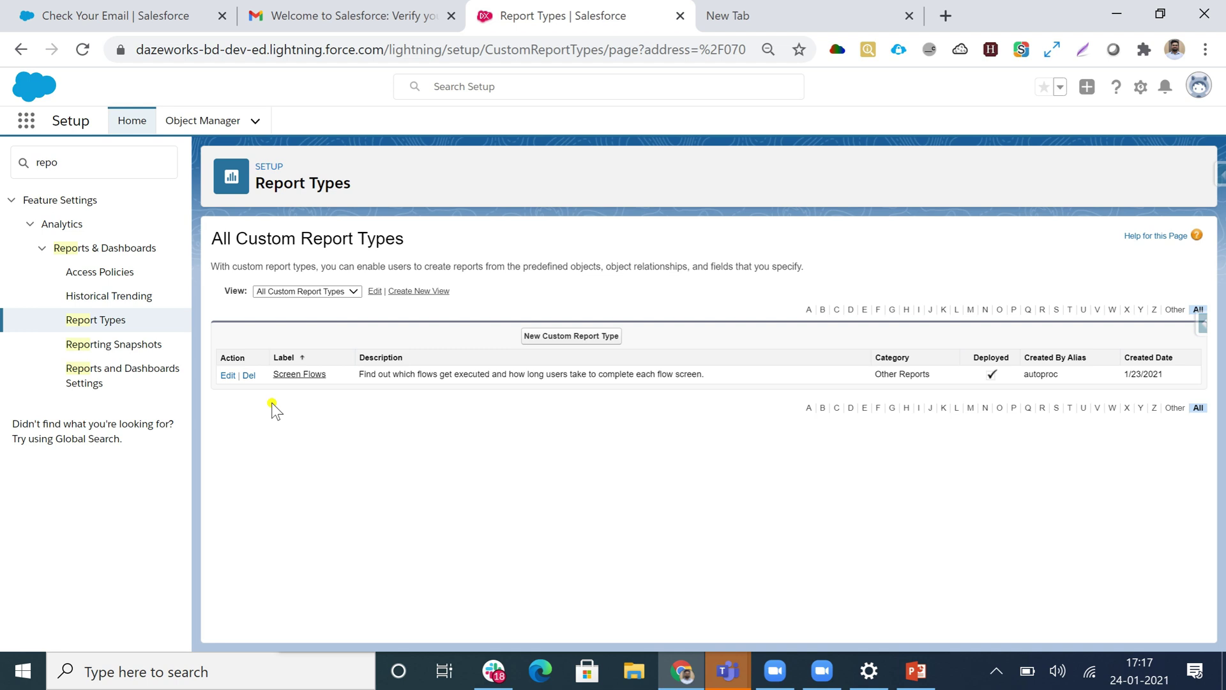
# Start a new custom report type with Accounts as its primary object
pyautogui.click(556, 338)
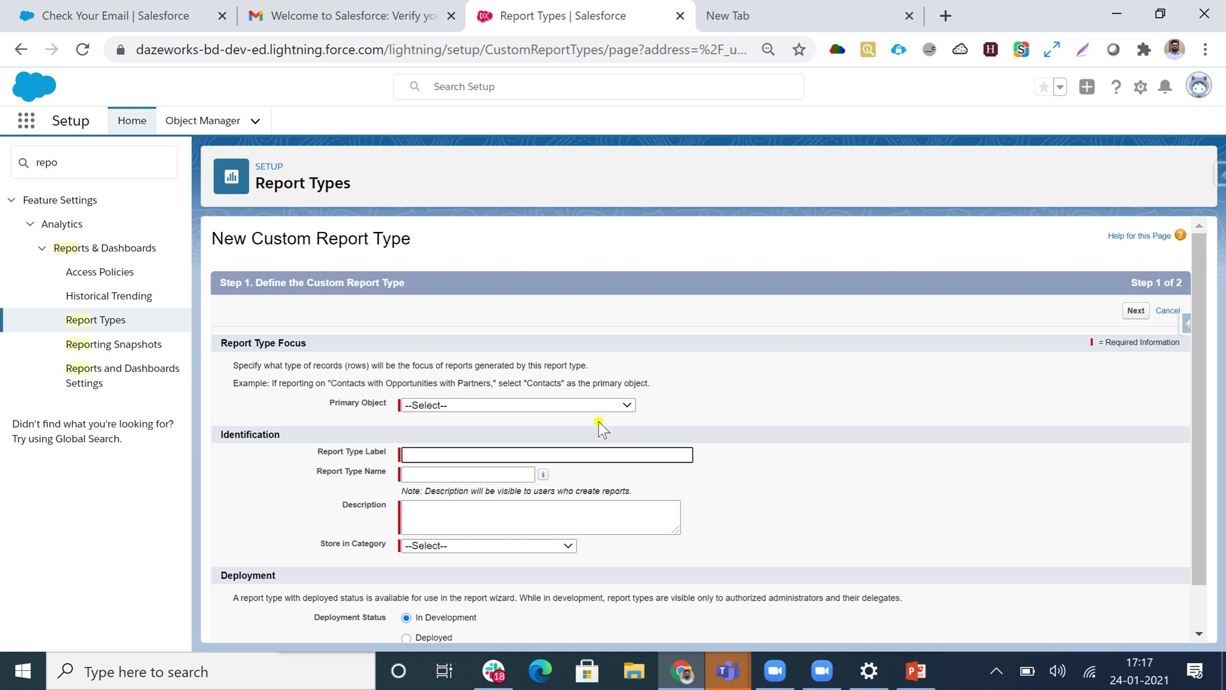
pyautogui.click(556, 408)
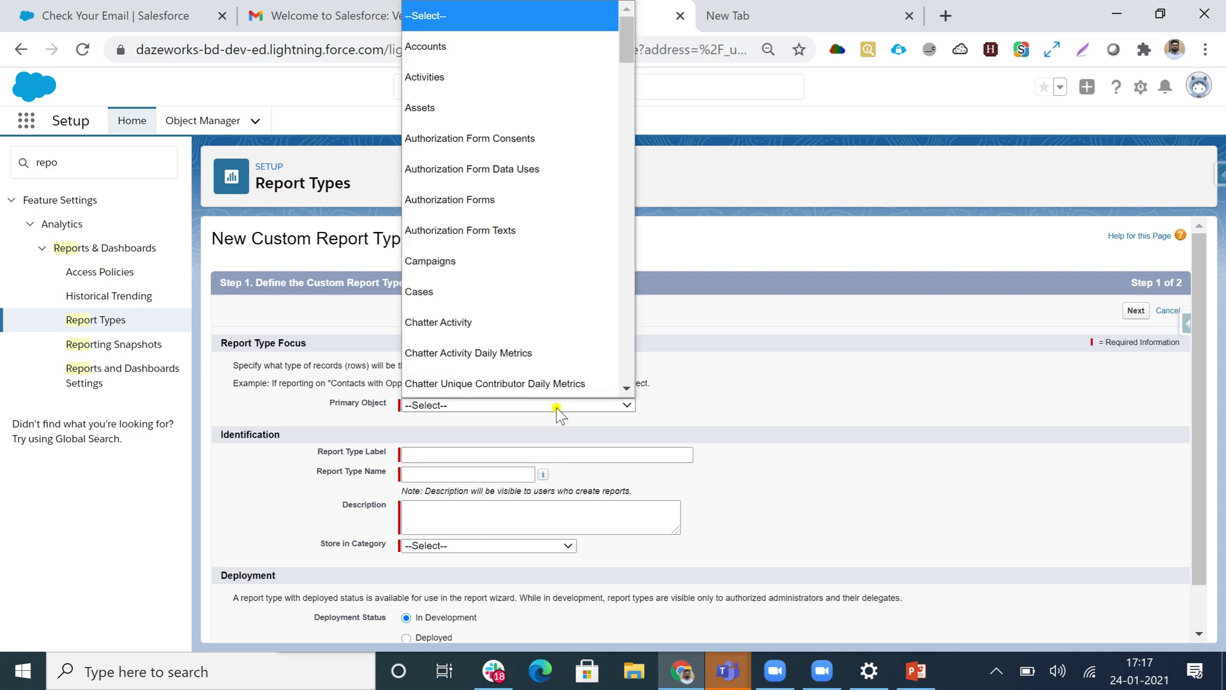
pyautogui.click(467, 45)
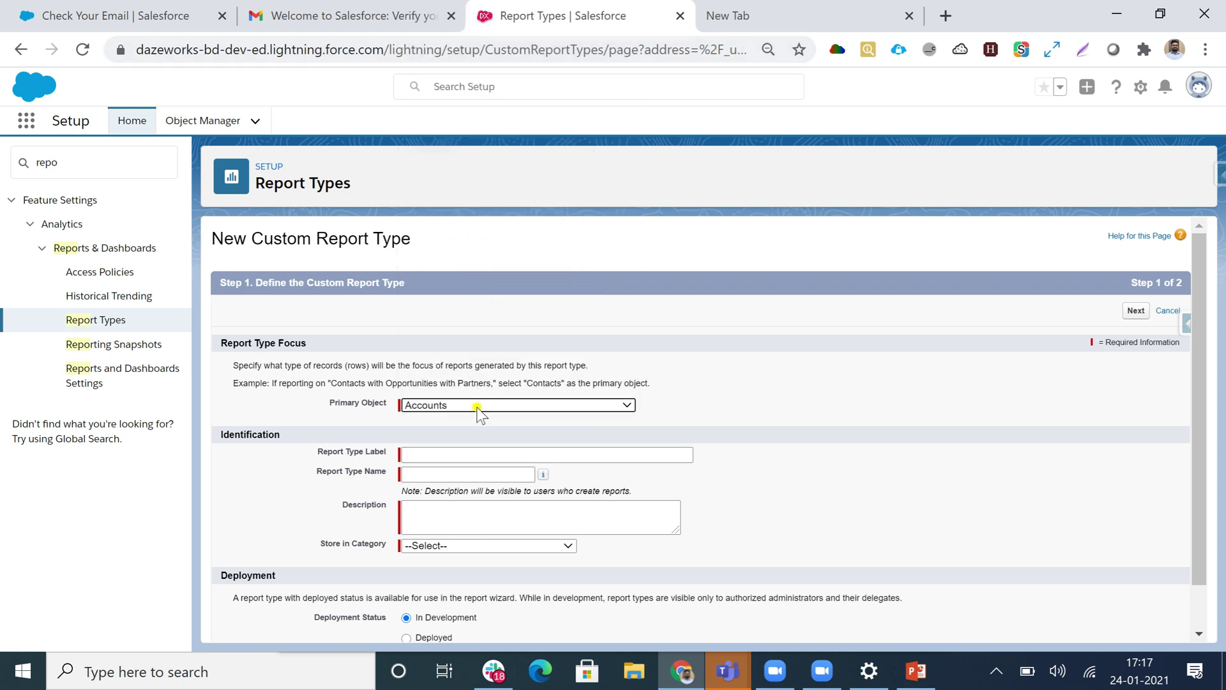
# Label the report type "Account with Contacts with Opportunities" and let its report type name fill in from the label
pyautogui.click(412, 455)
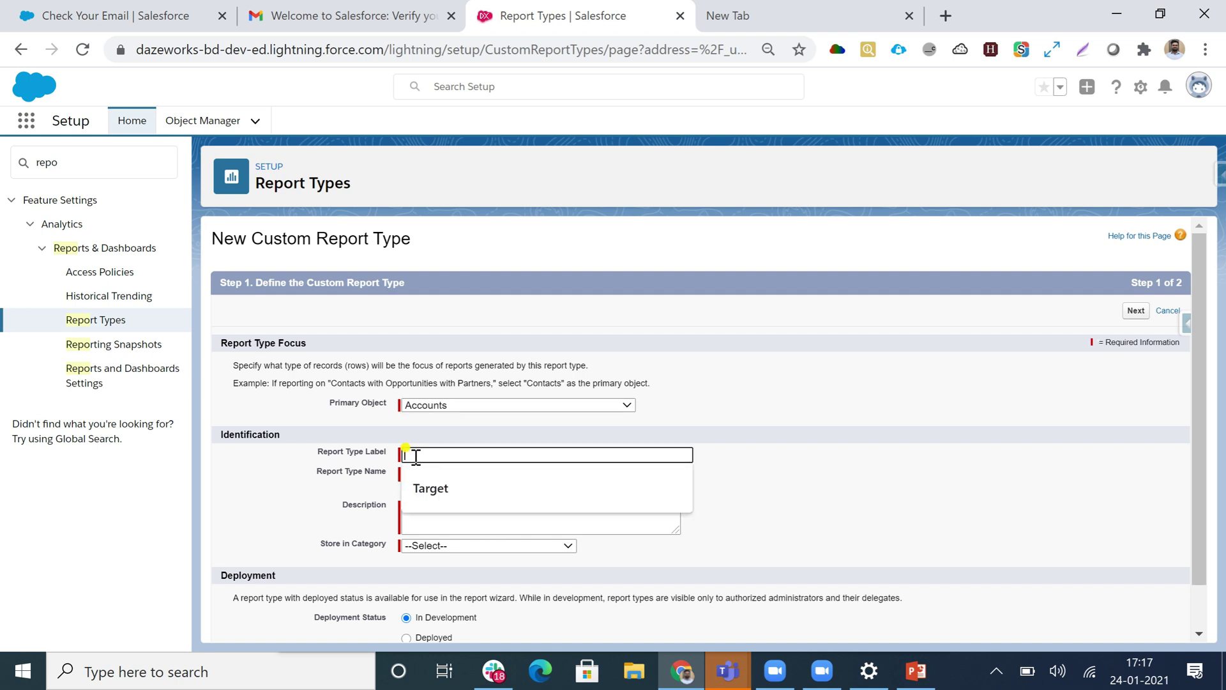
pyautogui.write('Acc')
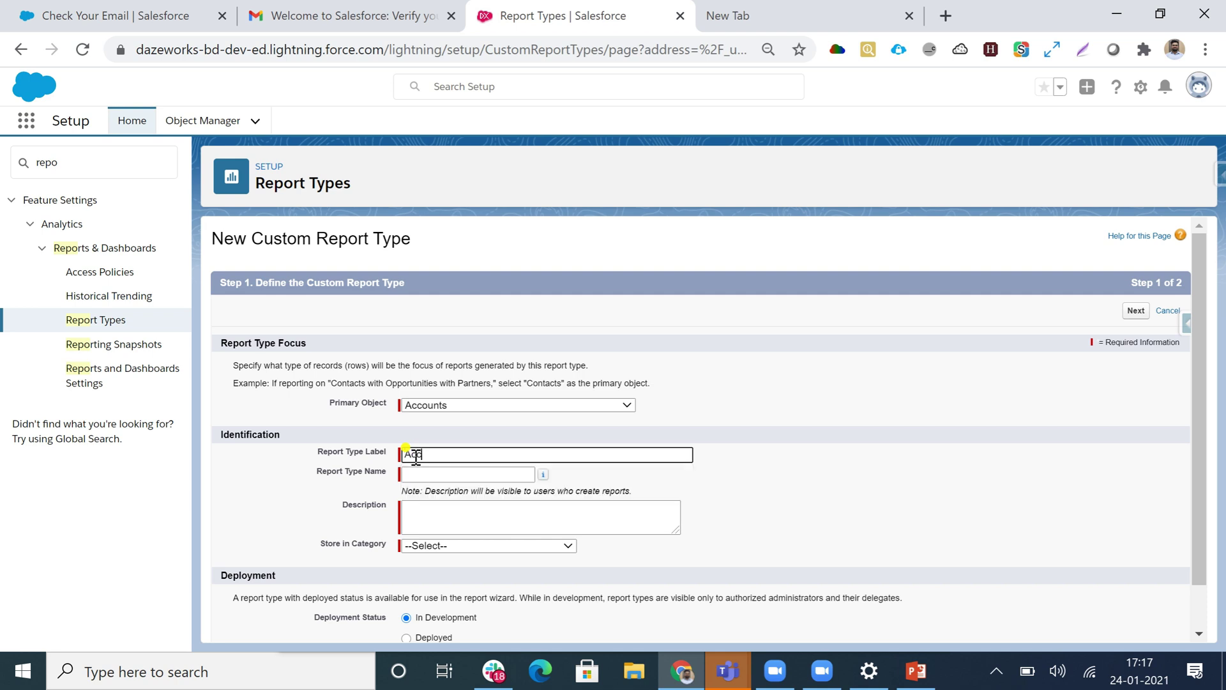
pyautogui.write('ount with Contacts with Oppor')
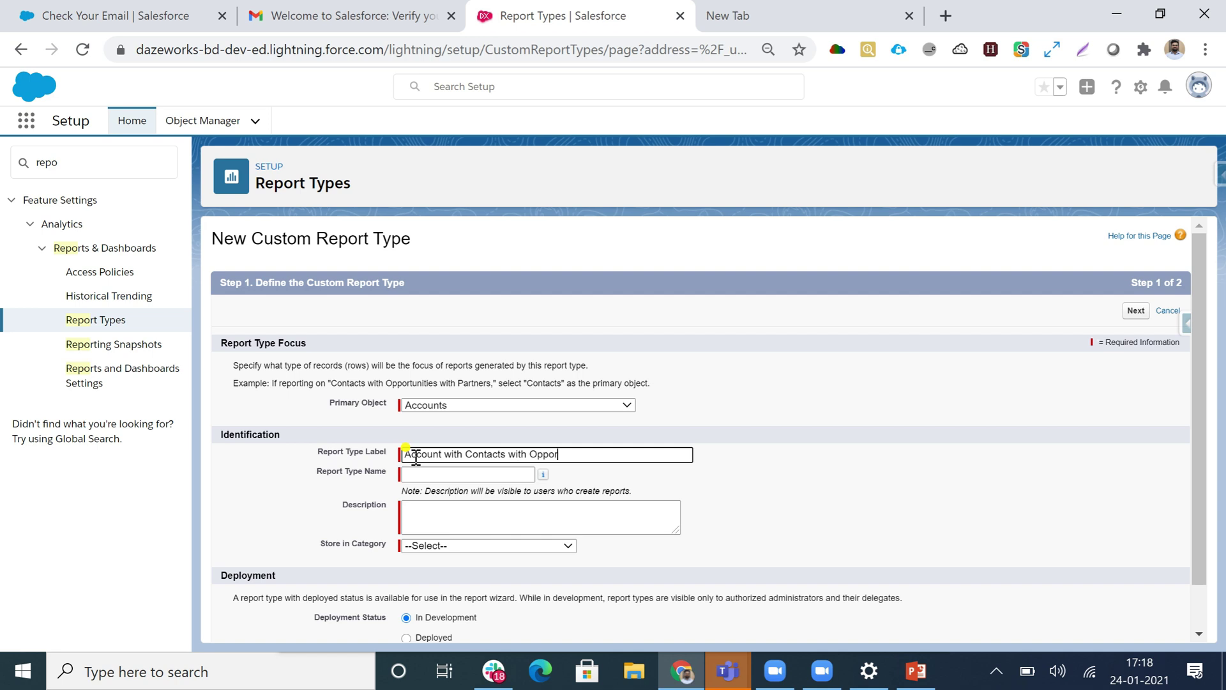
pyautogui.write('tunities')
pyautogui.click(410, 475)
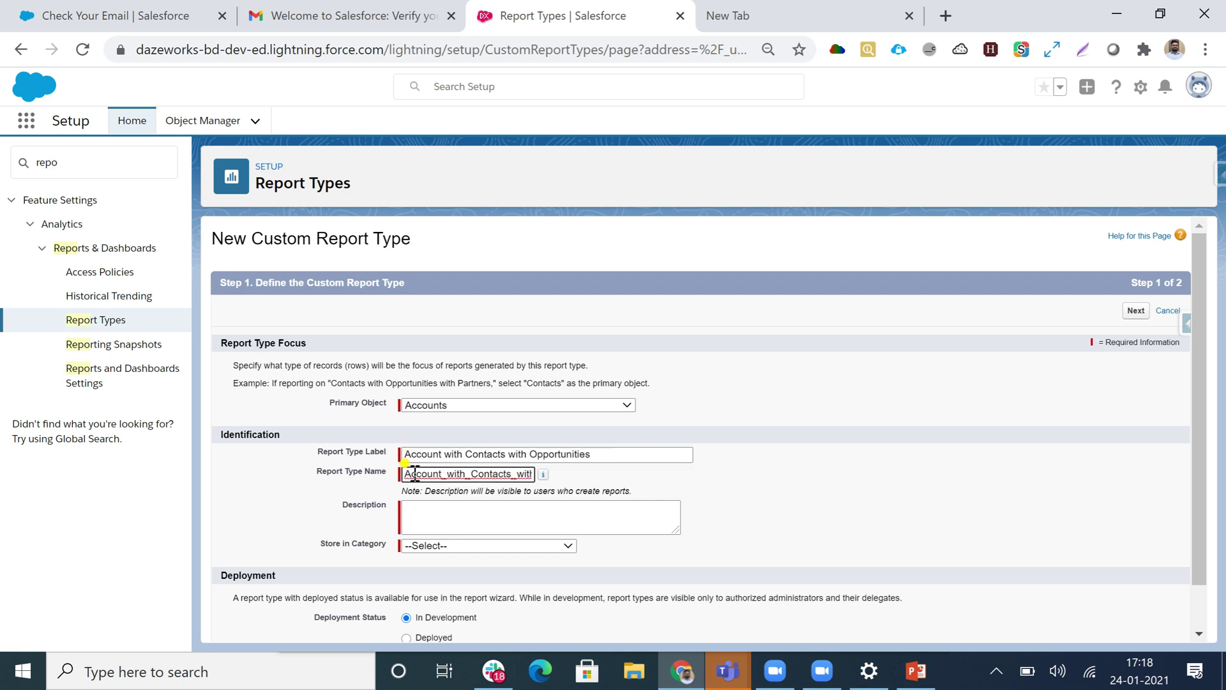
# Copy the report type label into the description, giving "Account with Contacts with Opportunities"
pyautogui.click(426, 518)
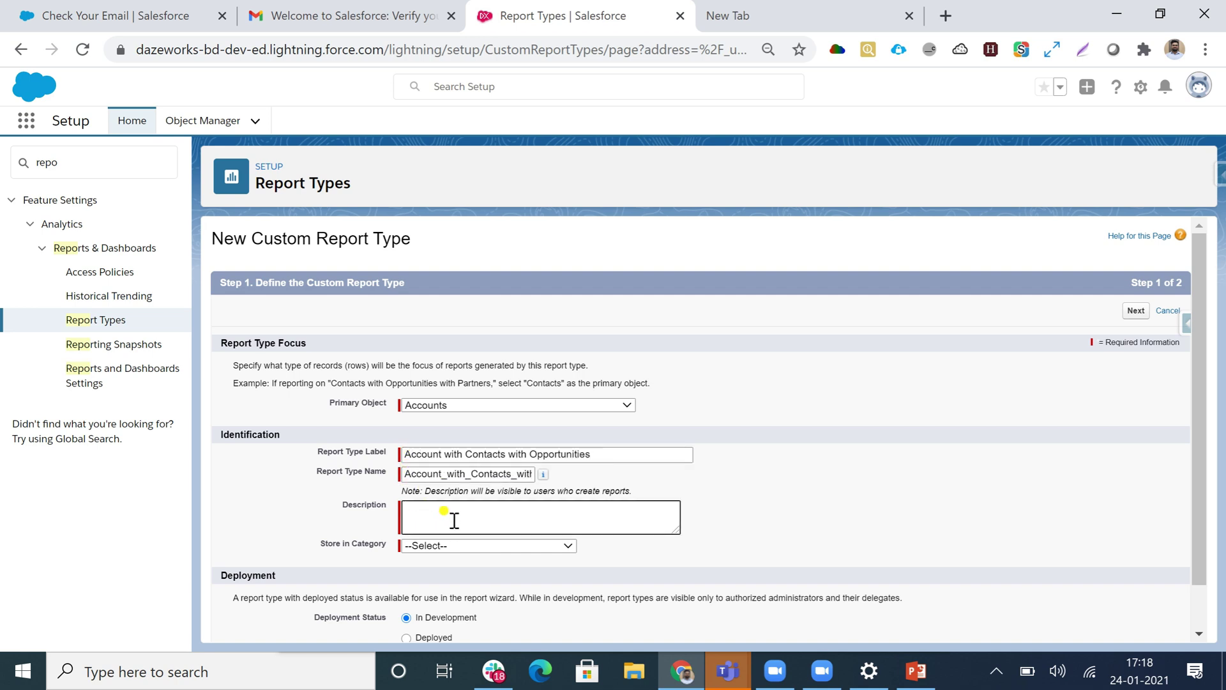
pyautogui.click(609, 455)
pyautogui.tripleClick(608, 455)
pyautogui.hotkey('ctrl', 'c')
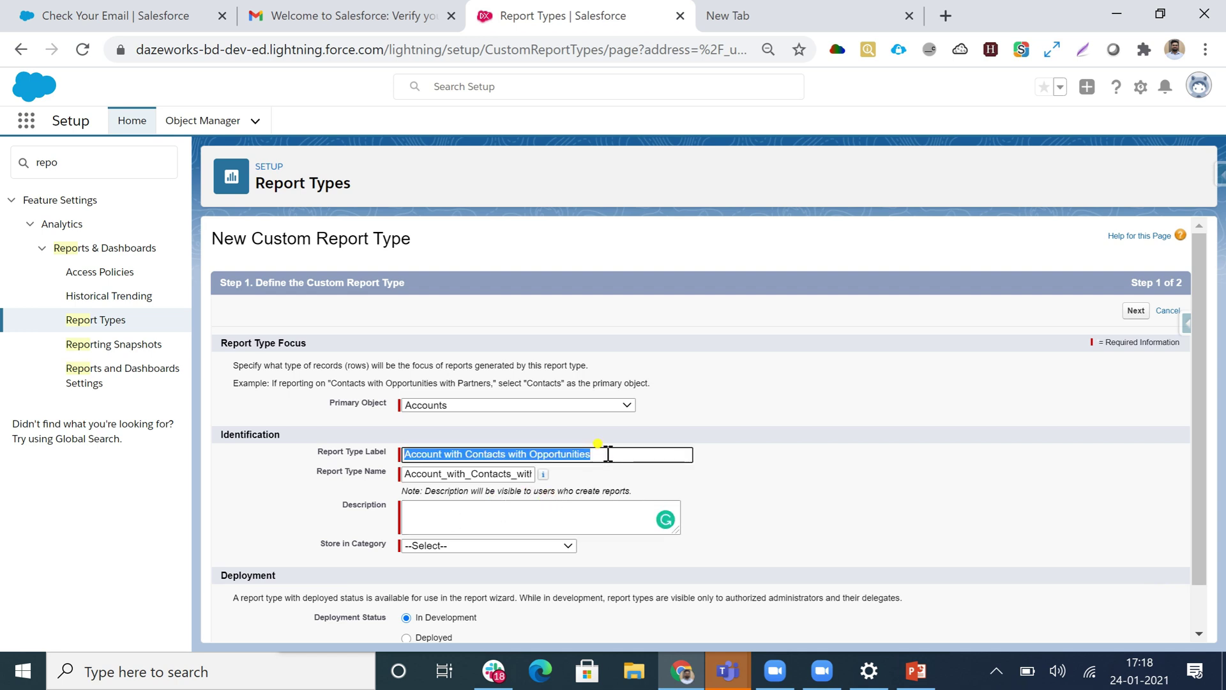
pyautogui.click(476, 508)
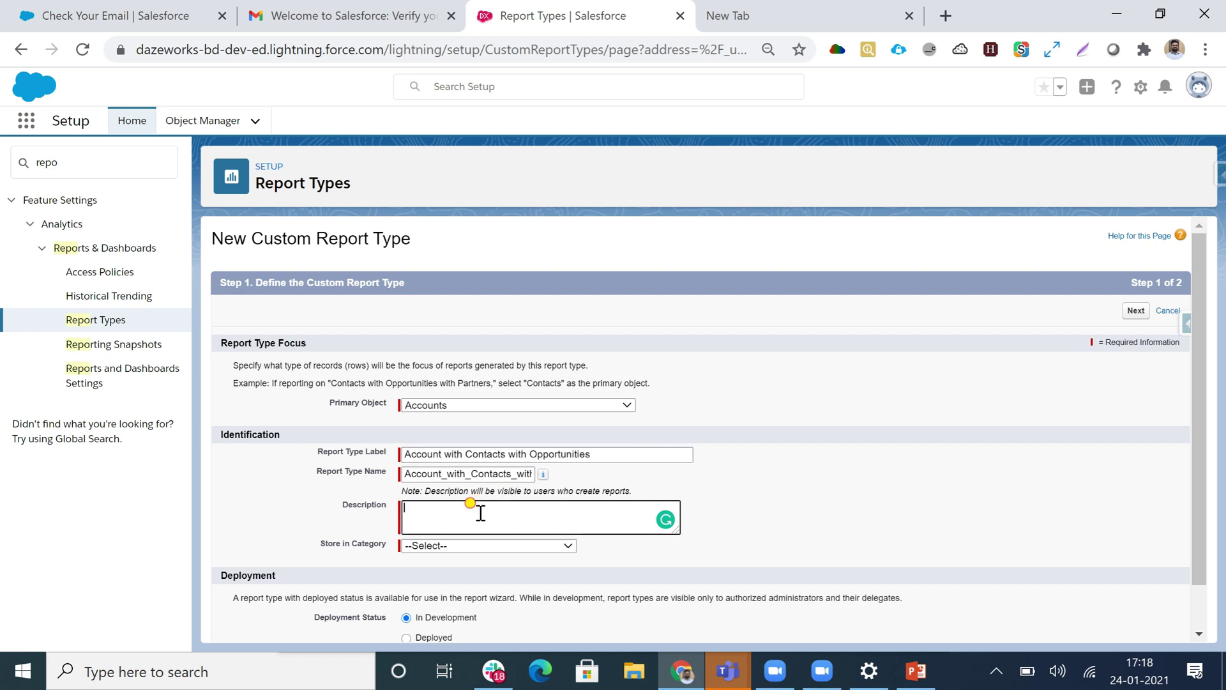
pyautogui.hotkey('ctrl', 'v')
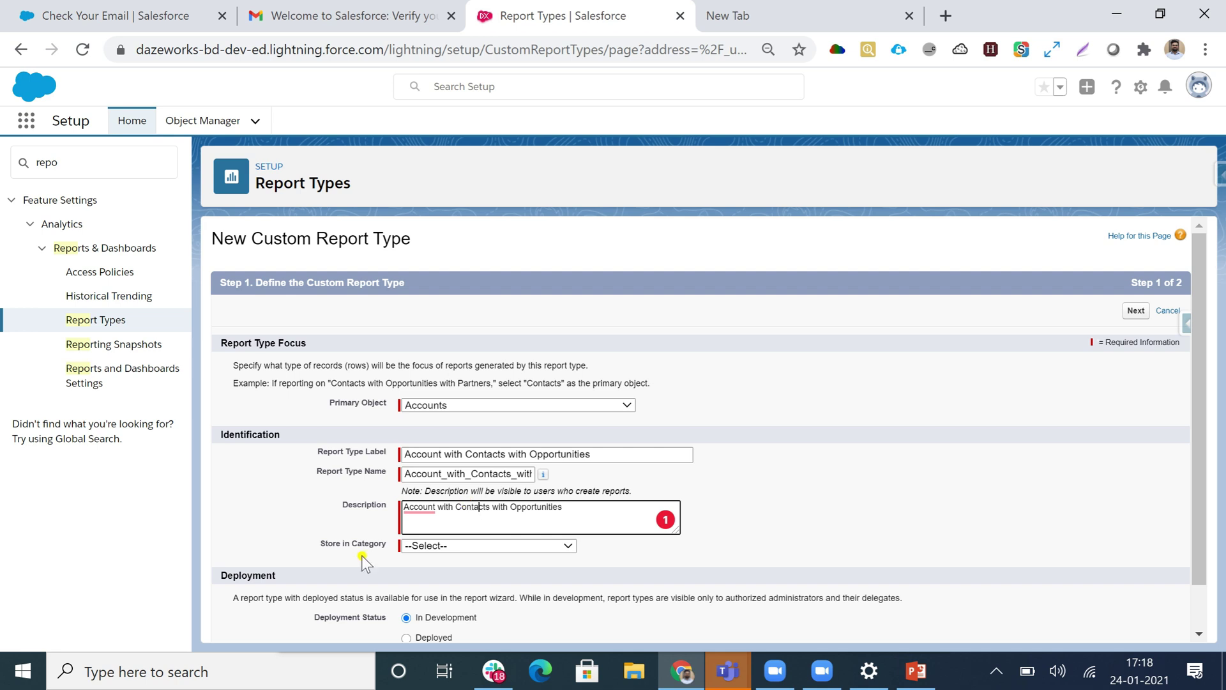
# Store the report type in the Other Reports category and proceed to defining the report records set
pyautogui.click(435, 546)
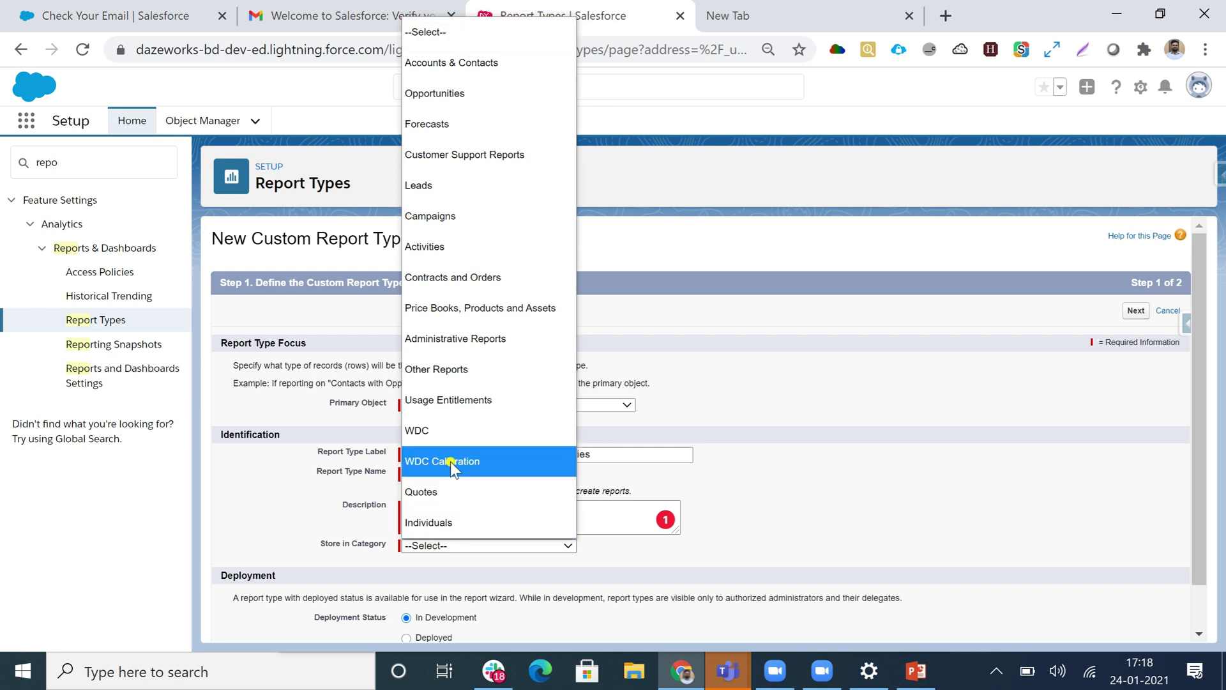
pyautogui.click(444, 371)
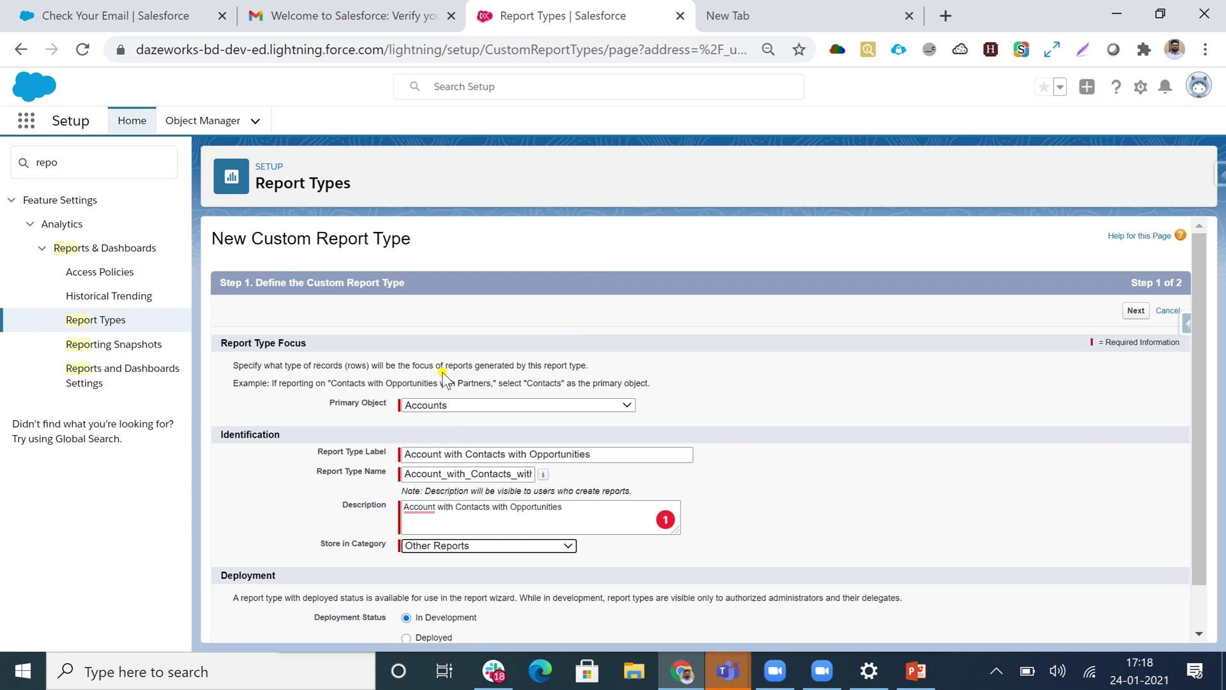
pyautogui.scroll(-1, 475, 526)
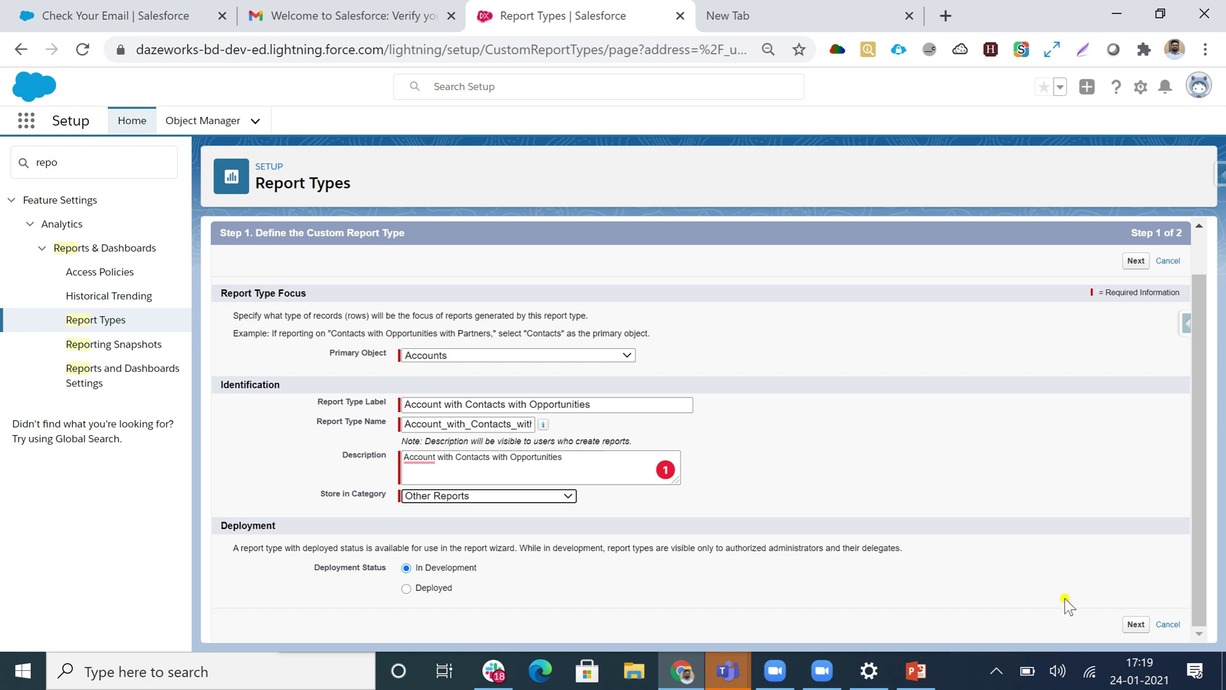
pyautogui.click(1136, 626)
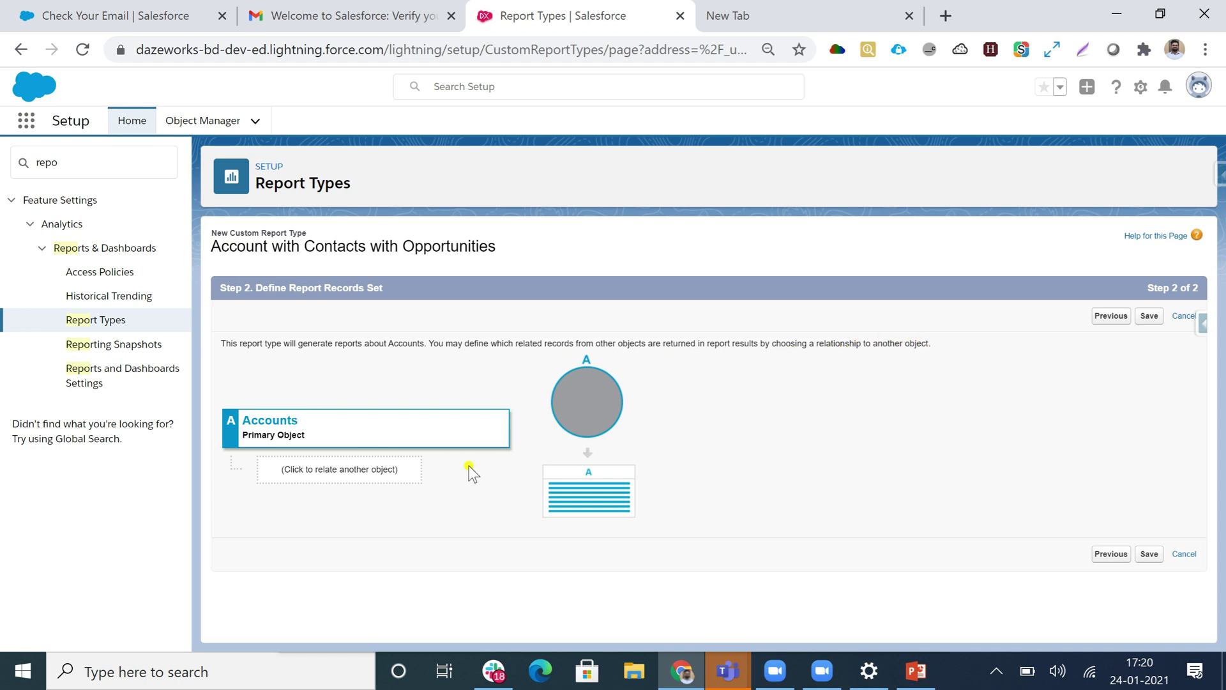
# Relate Contacts to Accounts as object B, with "A" records that may or may not have related "B" records
pyautogui.click(292, 473)
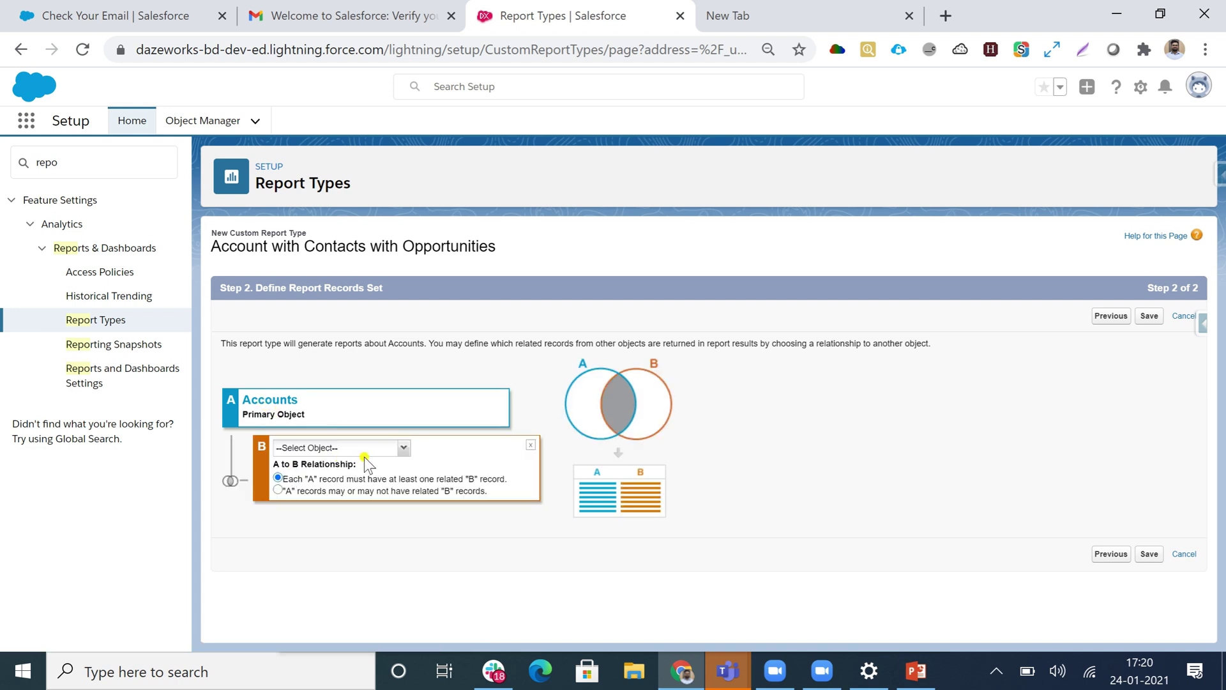
pyautogui.click(396, 449)
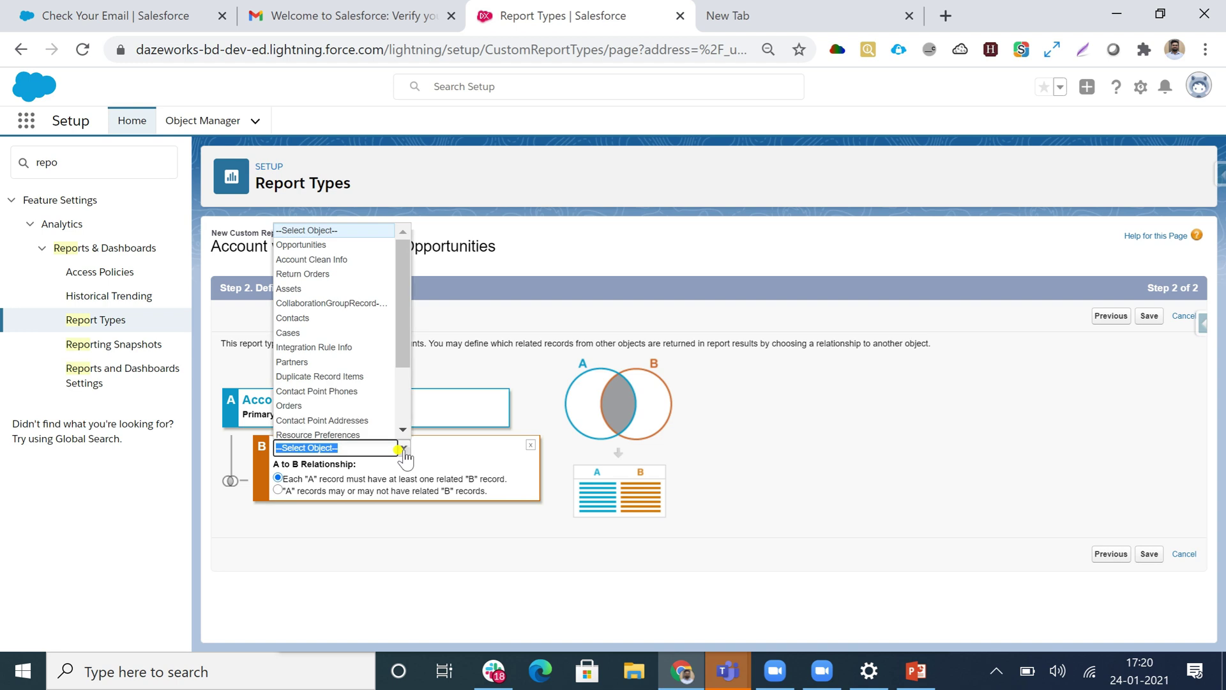
pyautogui.click(311, 319)
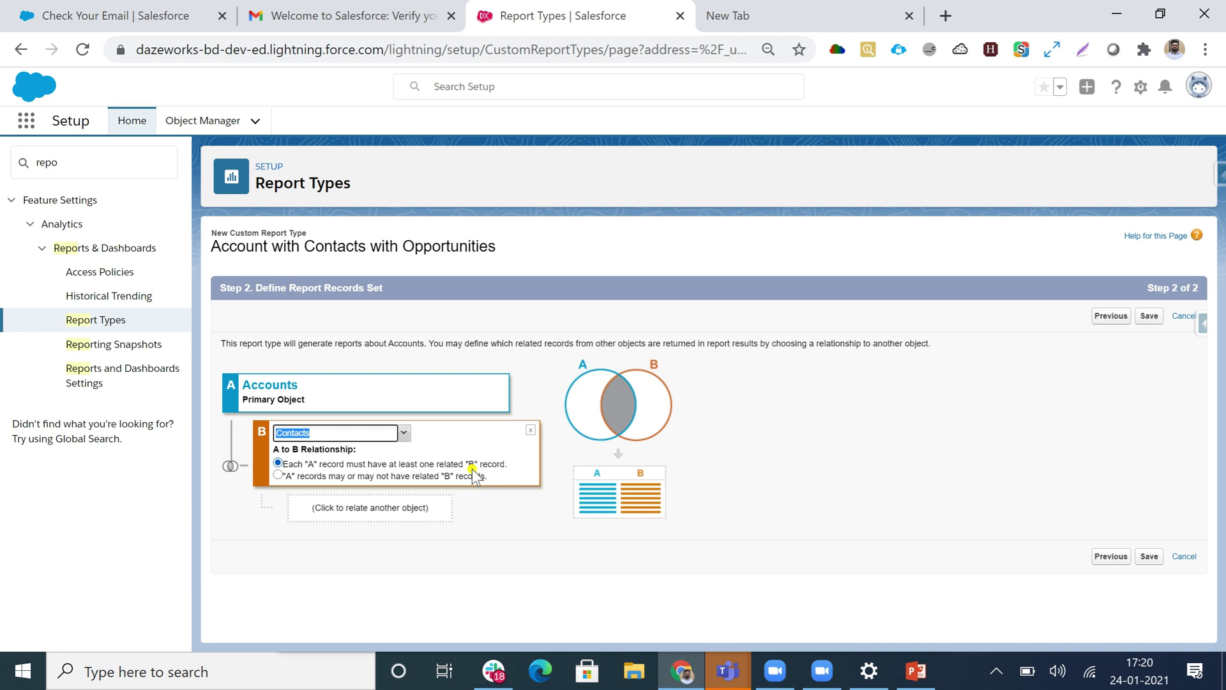
pyautogui.click(279, 476)
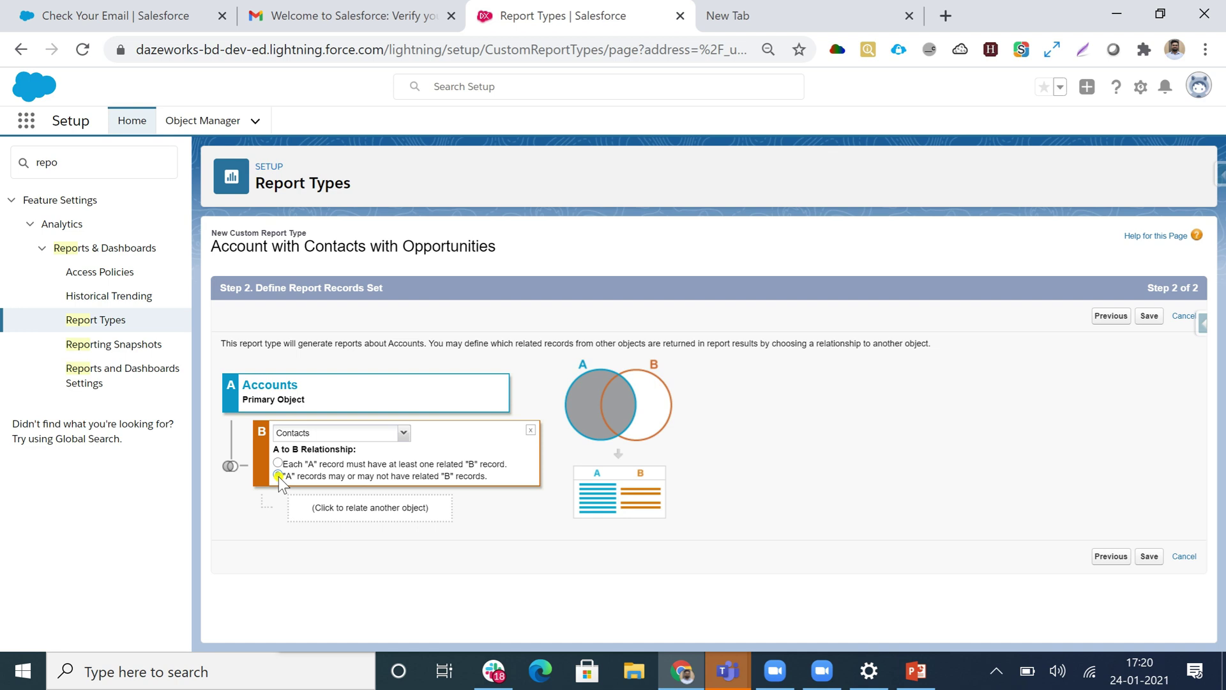
pyautogui.click(279, 476)
# Relate Opportunities to Contacts as object C and save the custom report type
pyautogui.click(346, 509)
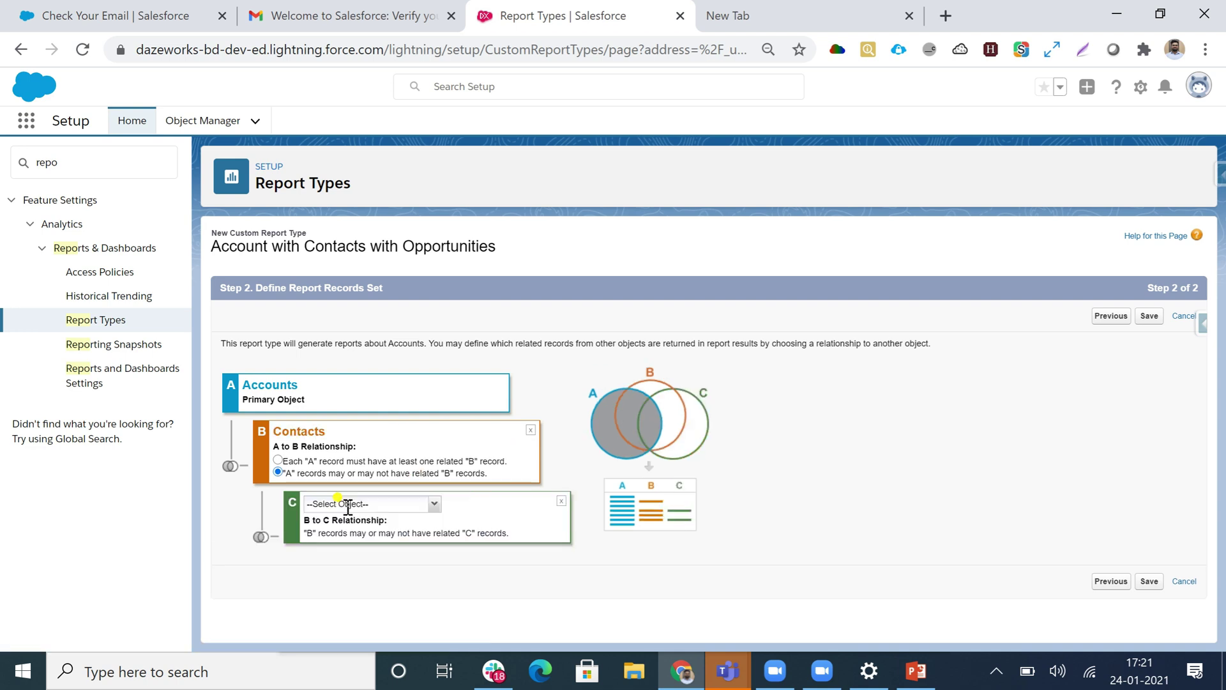
pyautogui.click(433, 507)
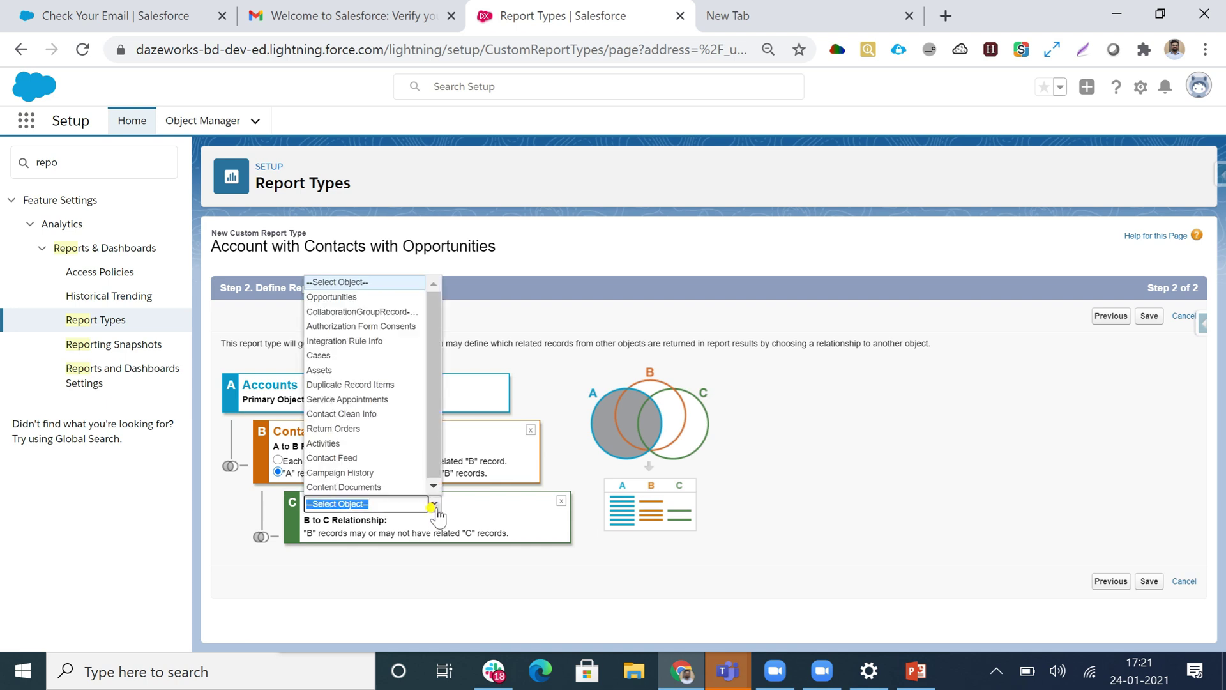
pyautogui.click(338, 297)
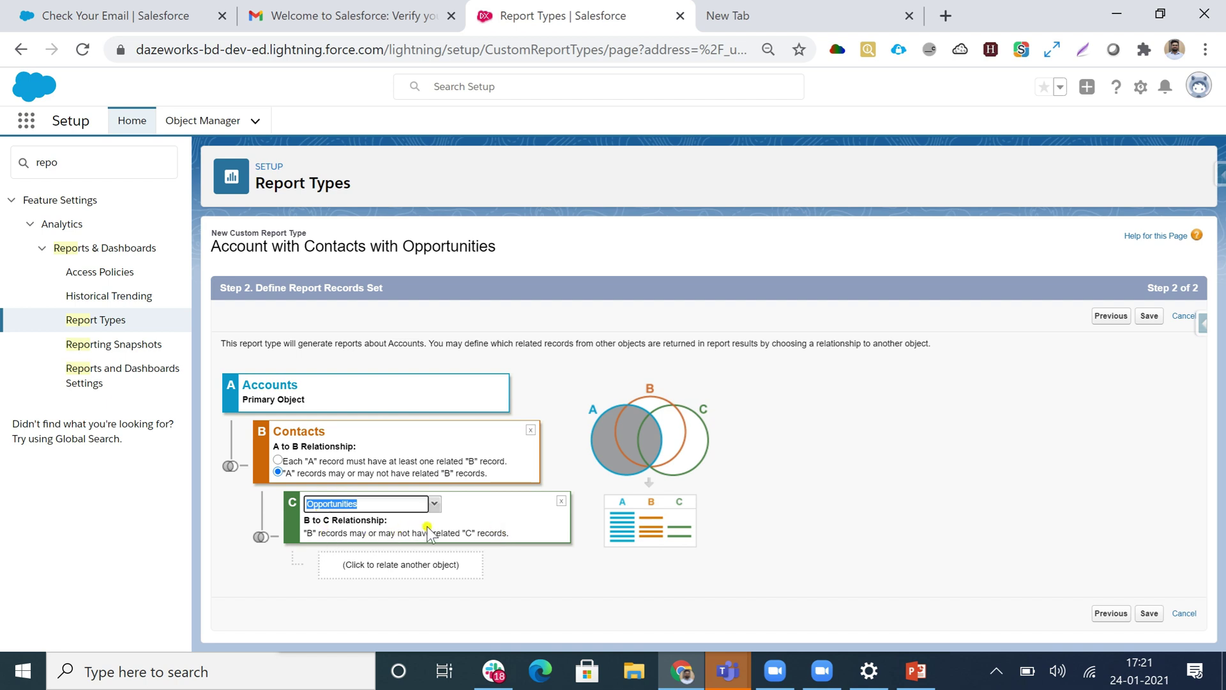
pyautogui.click(1148, 318)
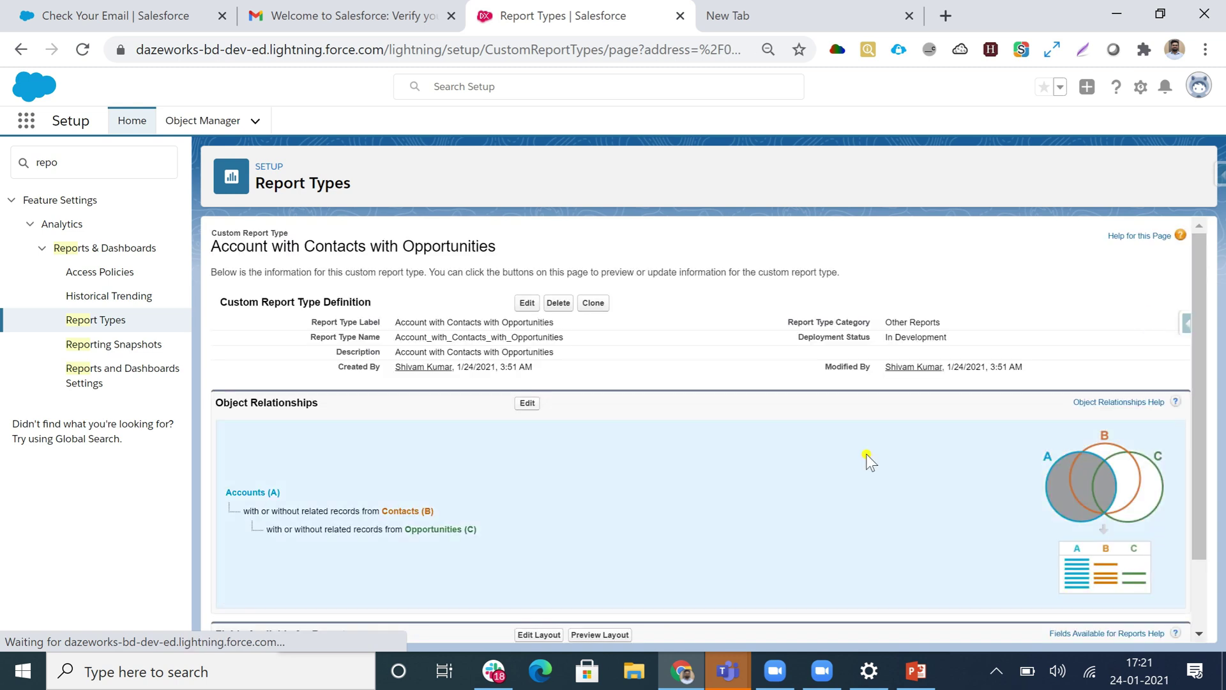
# Open the layout of the fields available for reports for editing
pyautogui.scroll(-2, 583, 499)
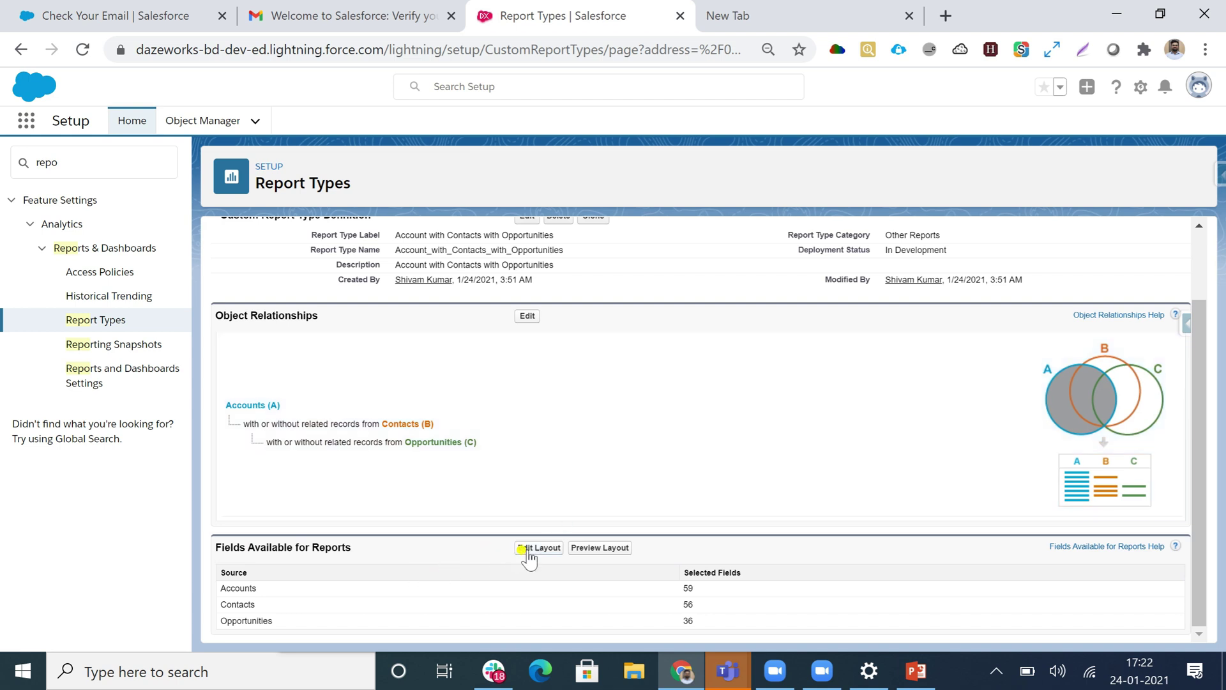
pyautogui.click(548, 549)
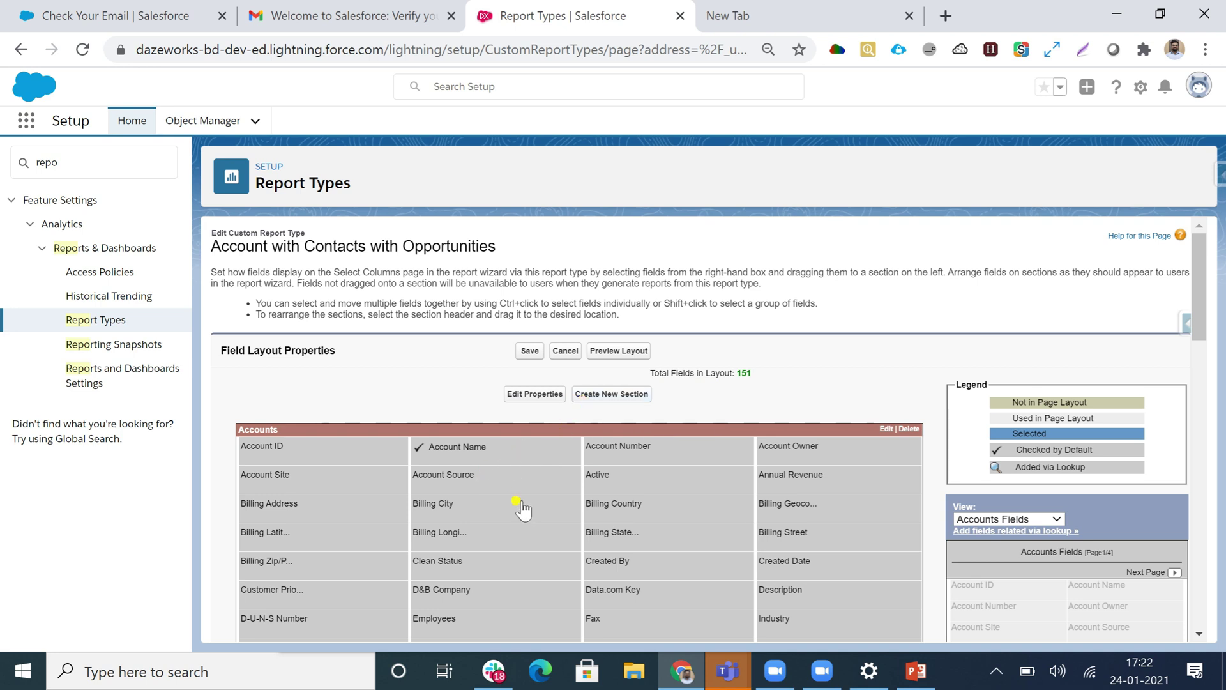
# Examine the Accounts, Contacts and Opportunities sections of the report type's field layout
pyautogui.scroll(-10, 518, 518)
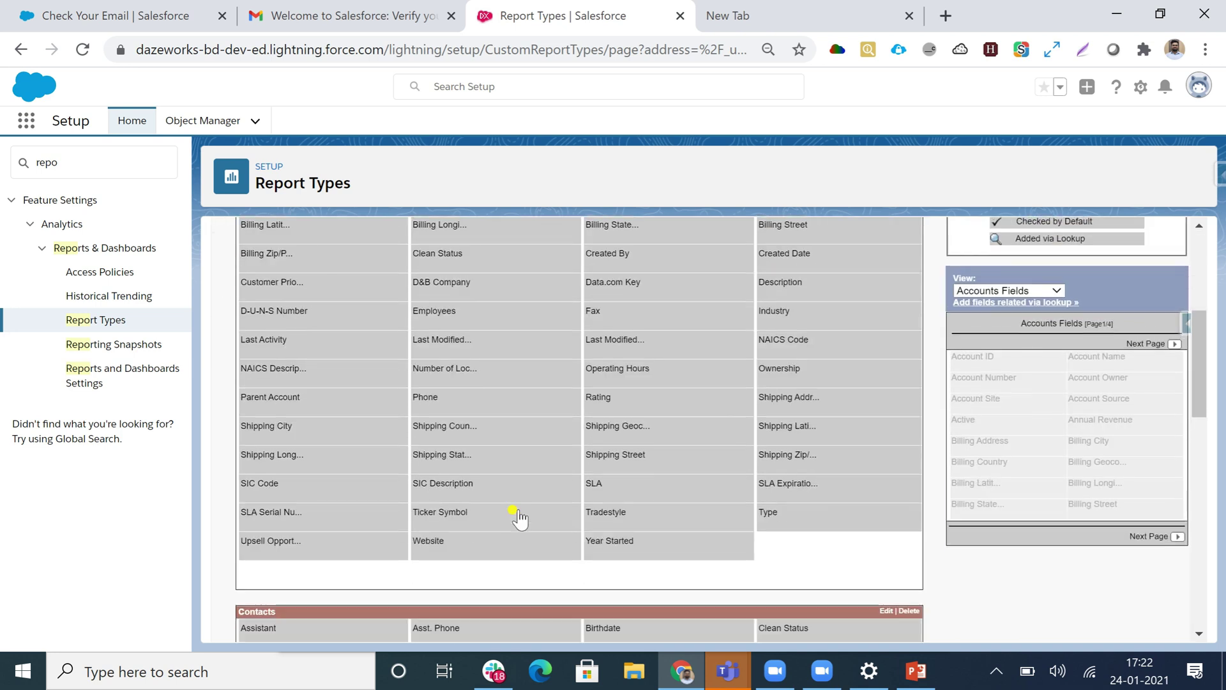
pyautogui.scroll(-6, 518, 518)
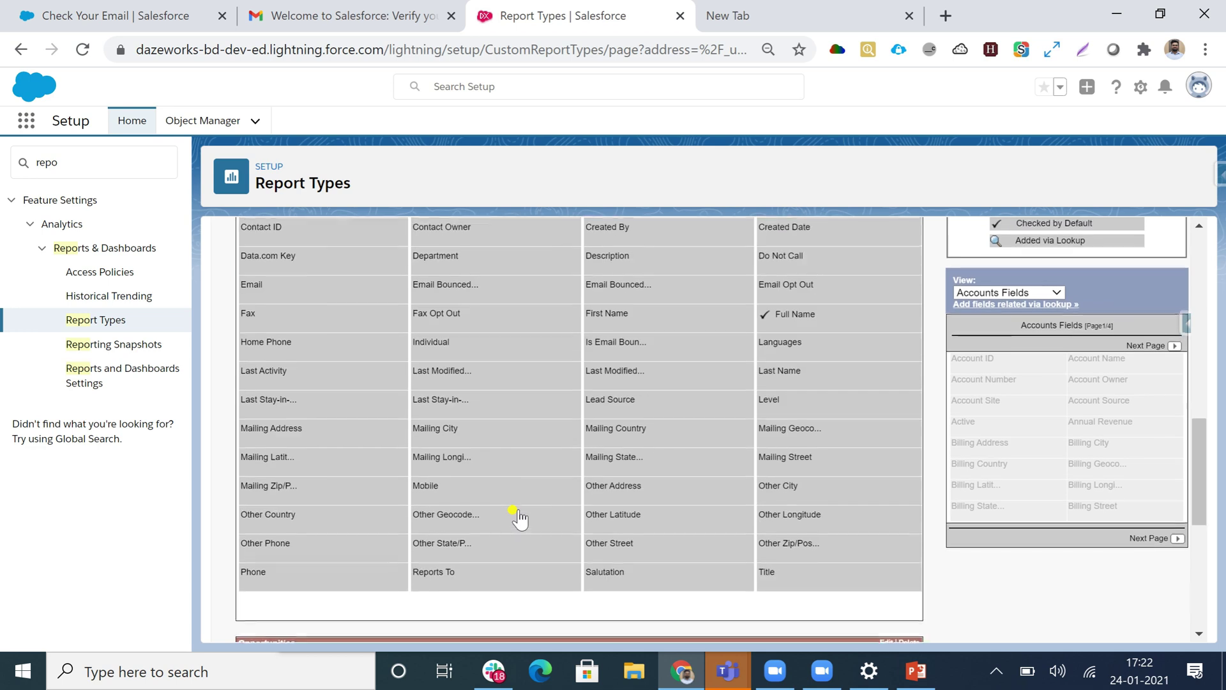
pyautogui.scroll(-3, 518, 518)
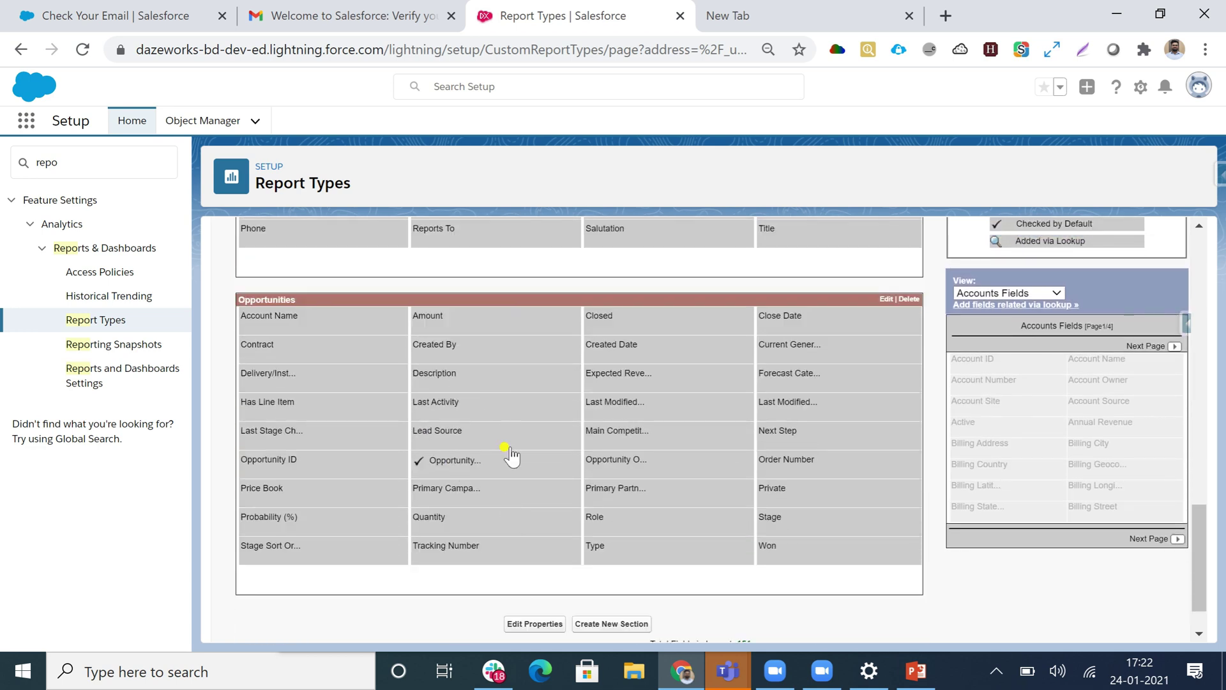
pyautogui.scroll(7, 510, 455)
pyautogui.scroll(8, 510, 455)
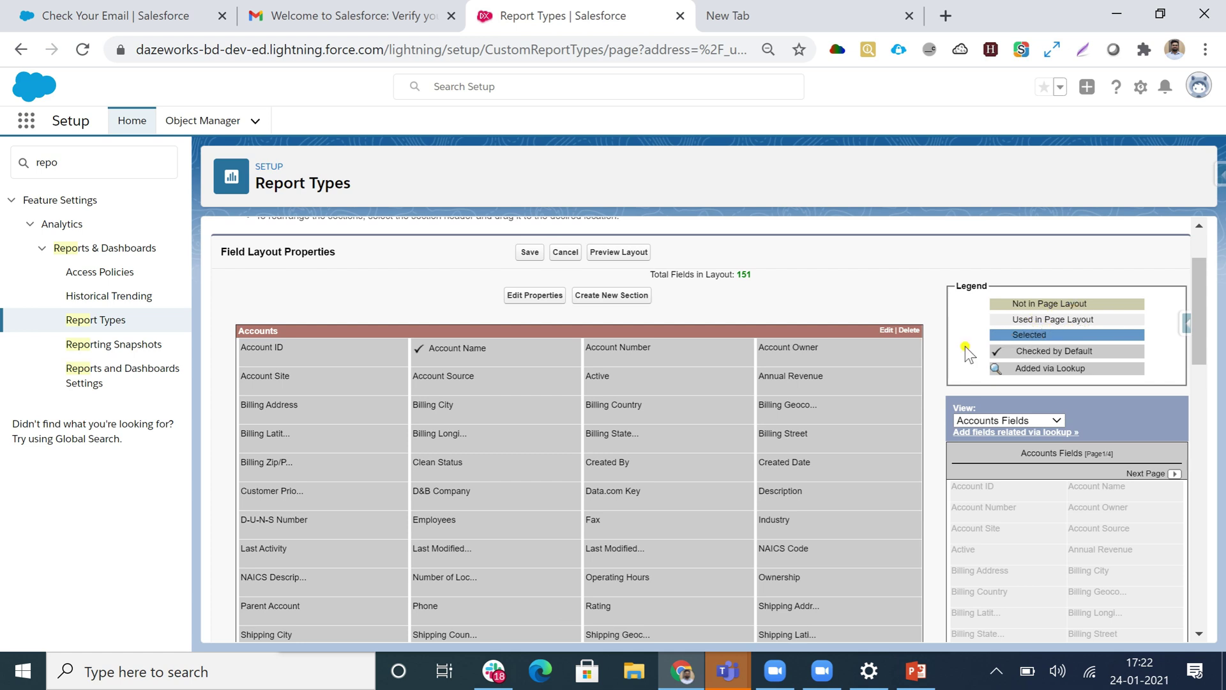
pyautogui.click(886, 348)
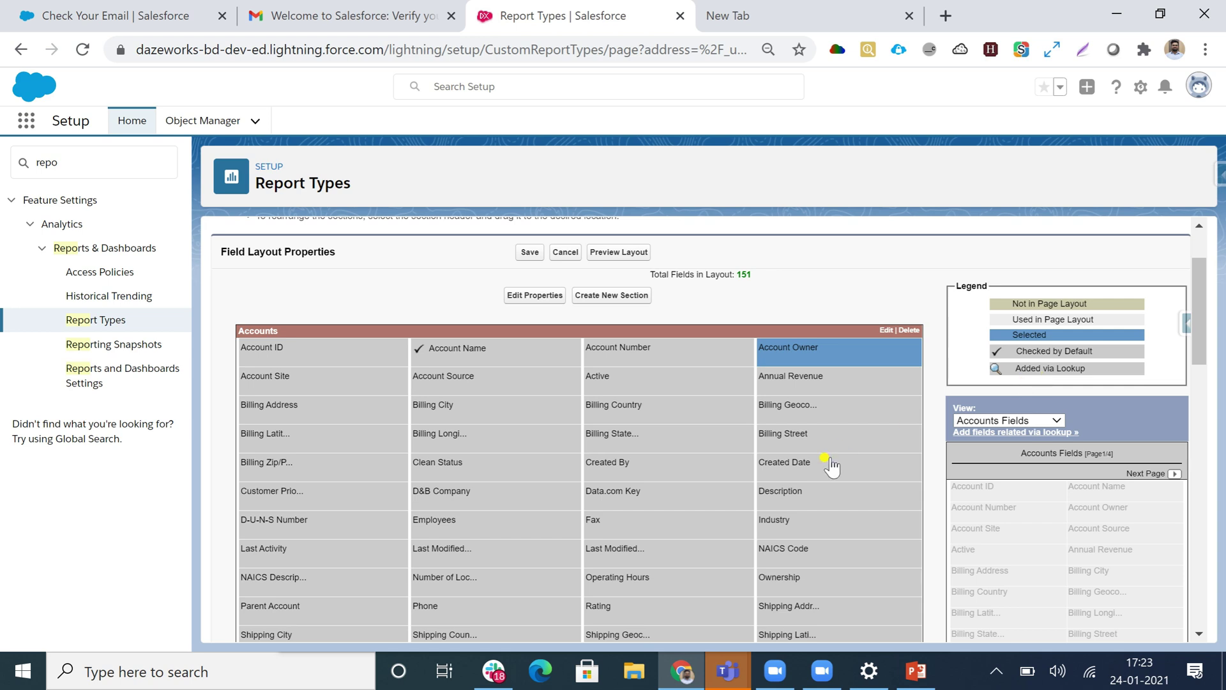
pyautogui.scroll(-10, 562, 502)
pyautogui.scroll(-5, 563, 501)
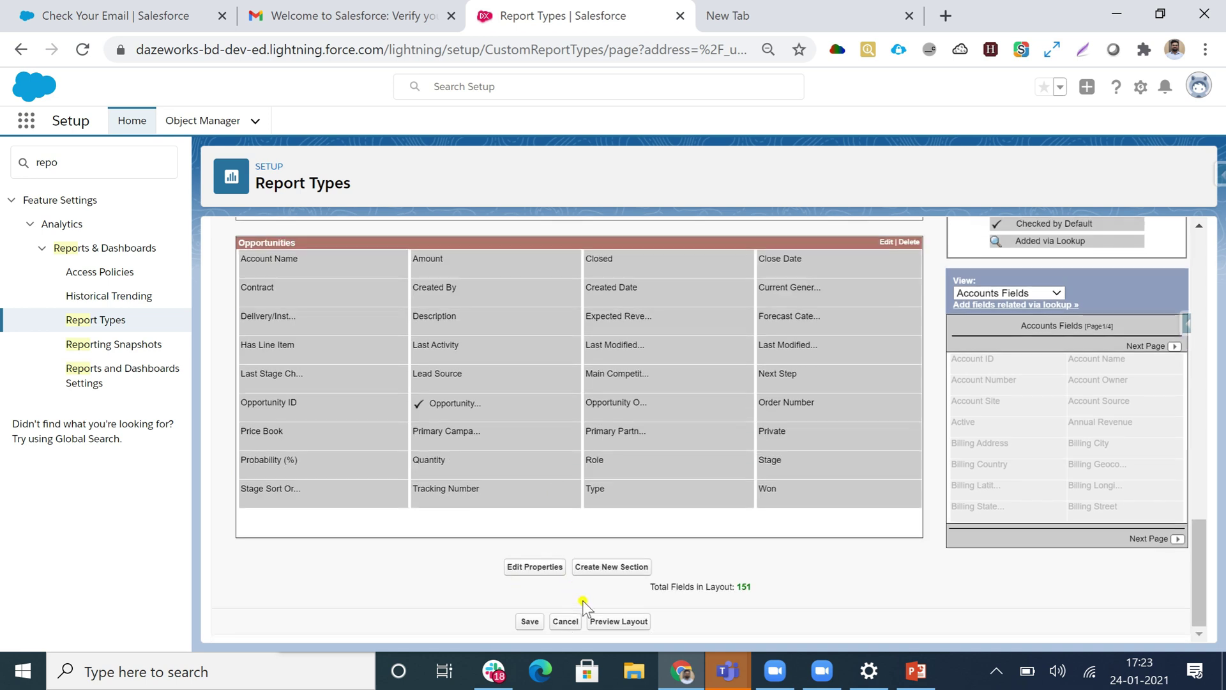
# Preview the column selection layout across its three sections, put the preview away and save the field layout
pyautogui.click(614, 623)
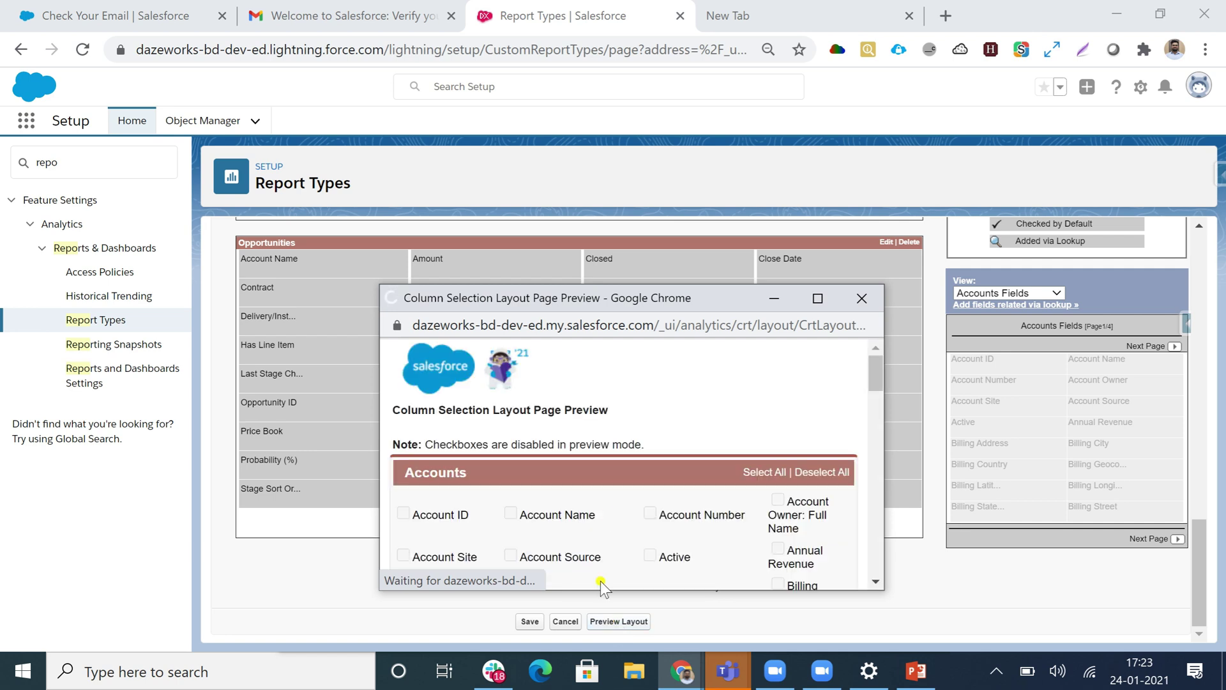
pyautogui.scroll(-6, 598, 492)
pyautogui.scroll(-8, 599, 495)
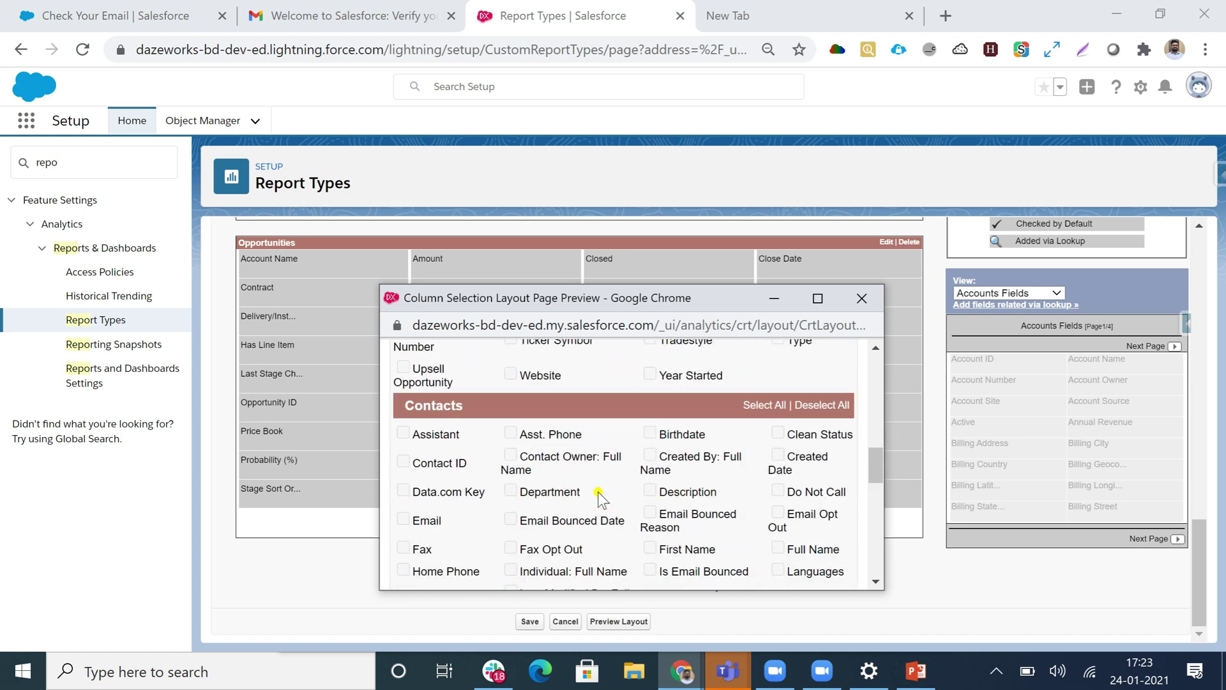
pyautogui.scroll(-6, 599, 498)
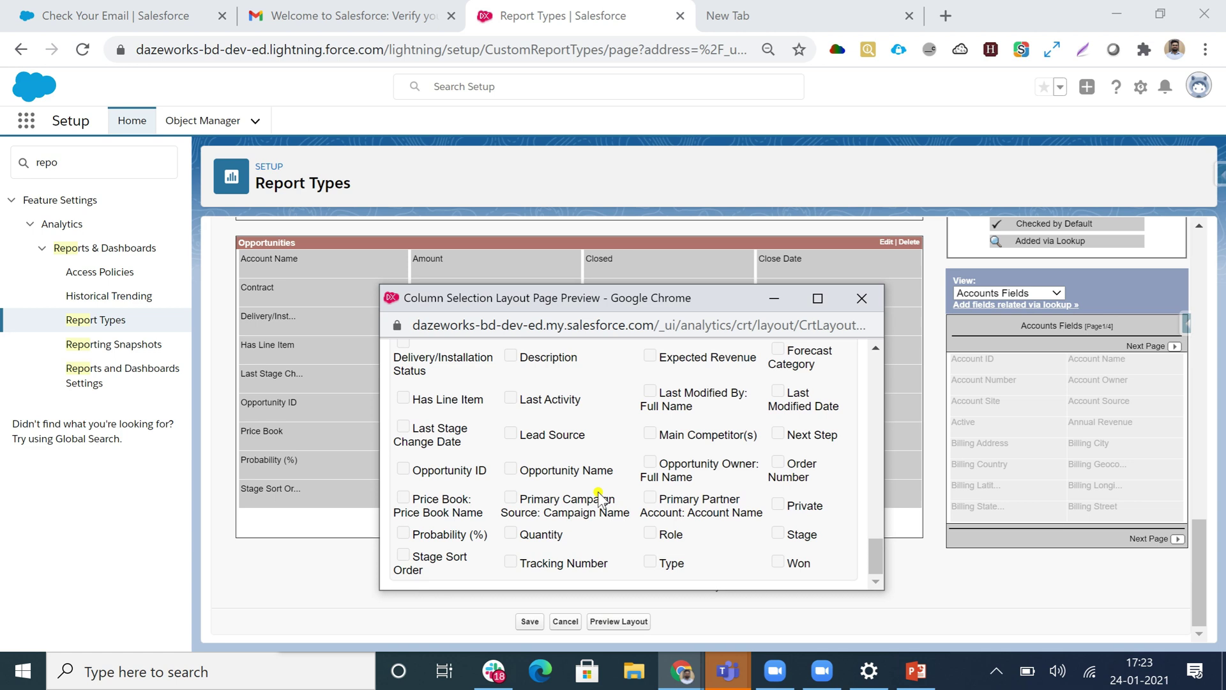
pyautogui.click(774, 299)
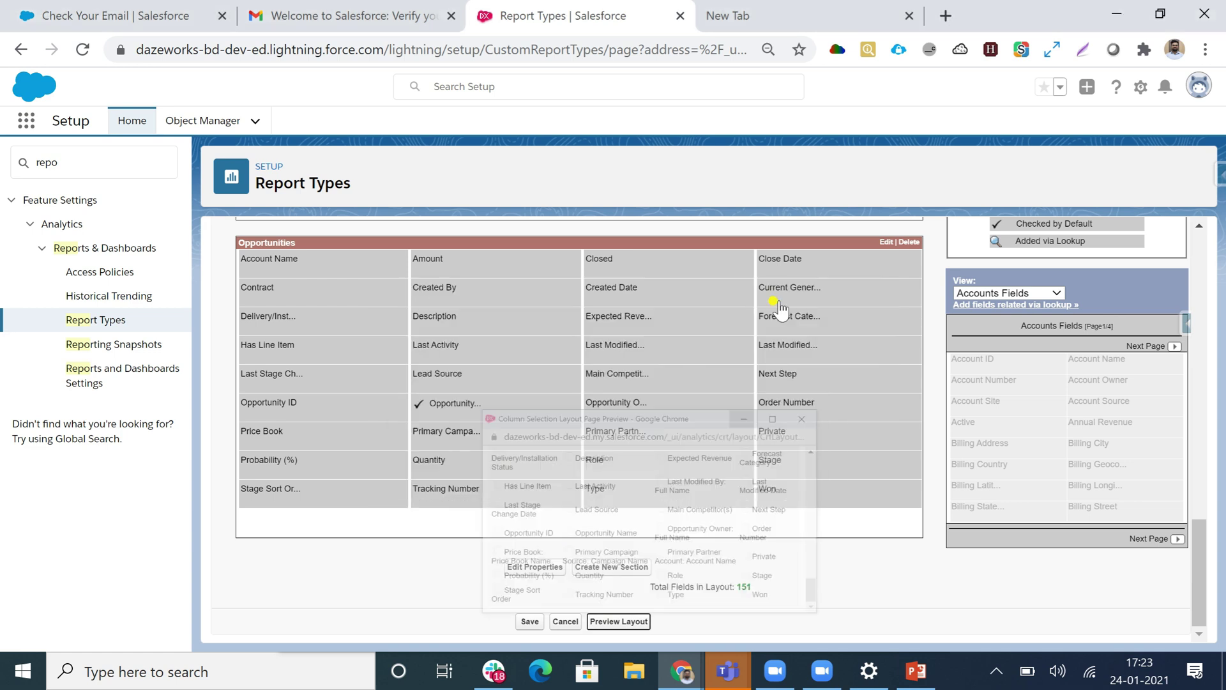
pyautogui.click(530, 624)
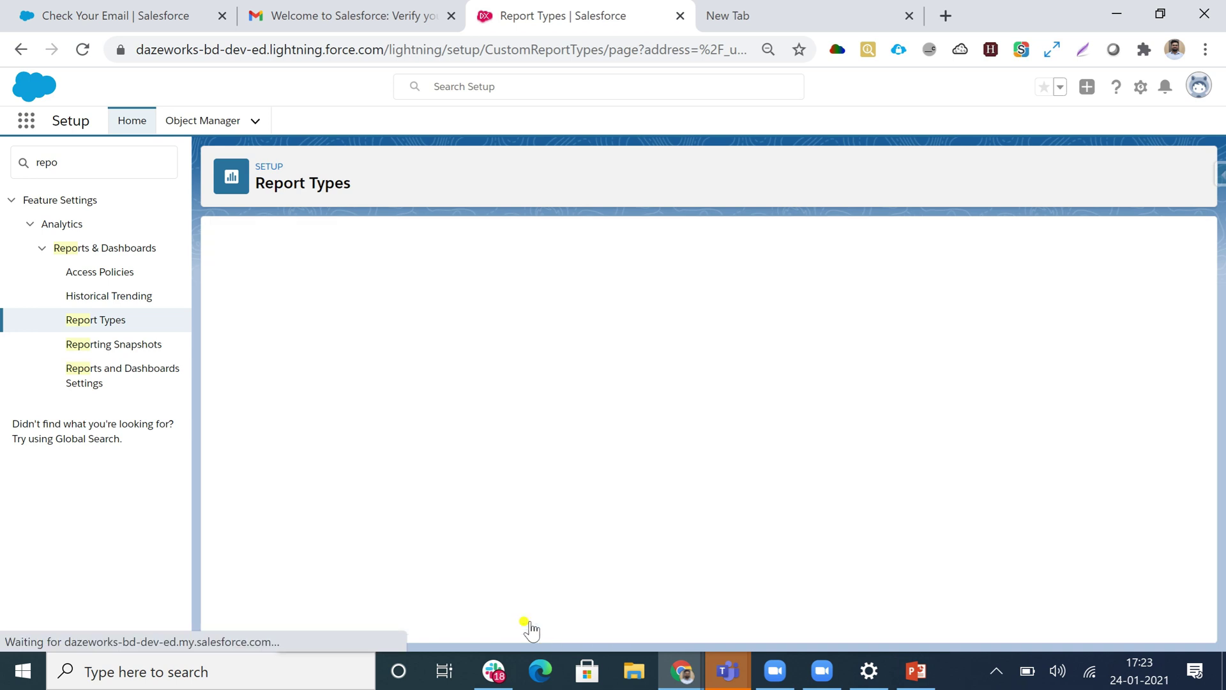
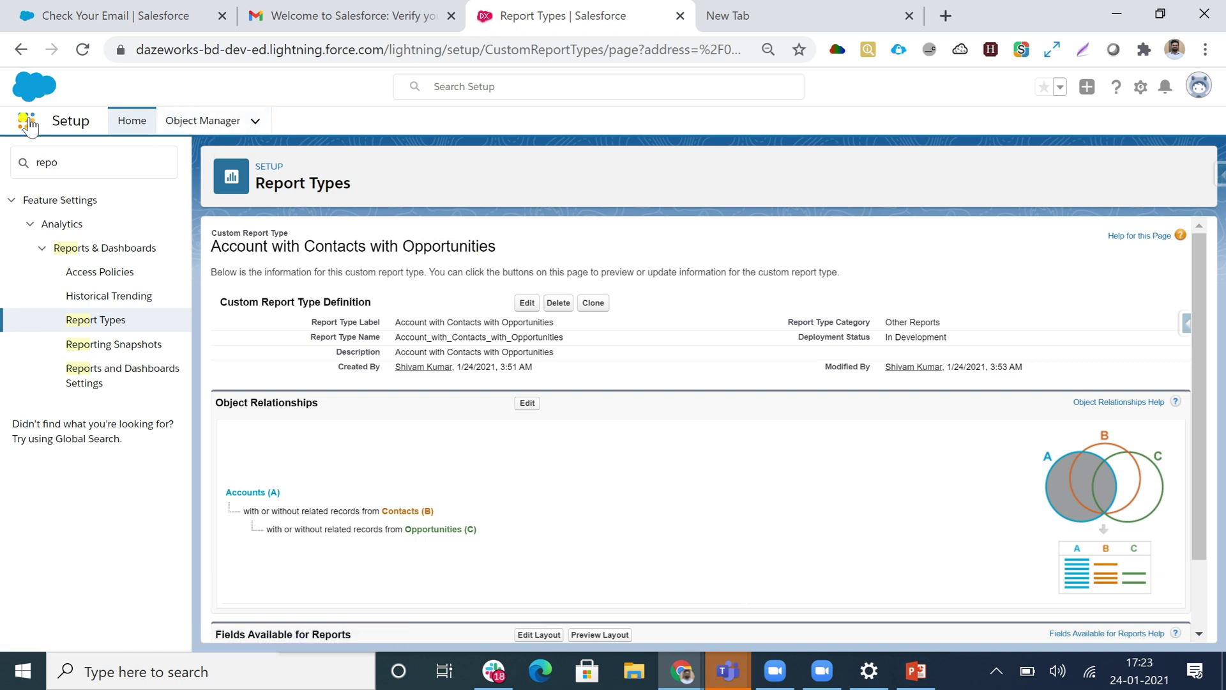
# Find the Reports item by searching for "rep", open it in a new browser tab and dismiss the Go Mobile pop-up
pyautogui.click(27, 121)
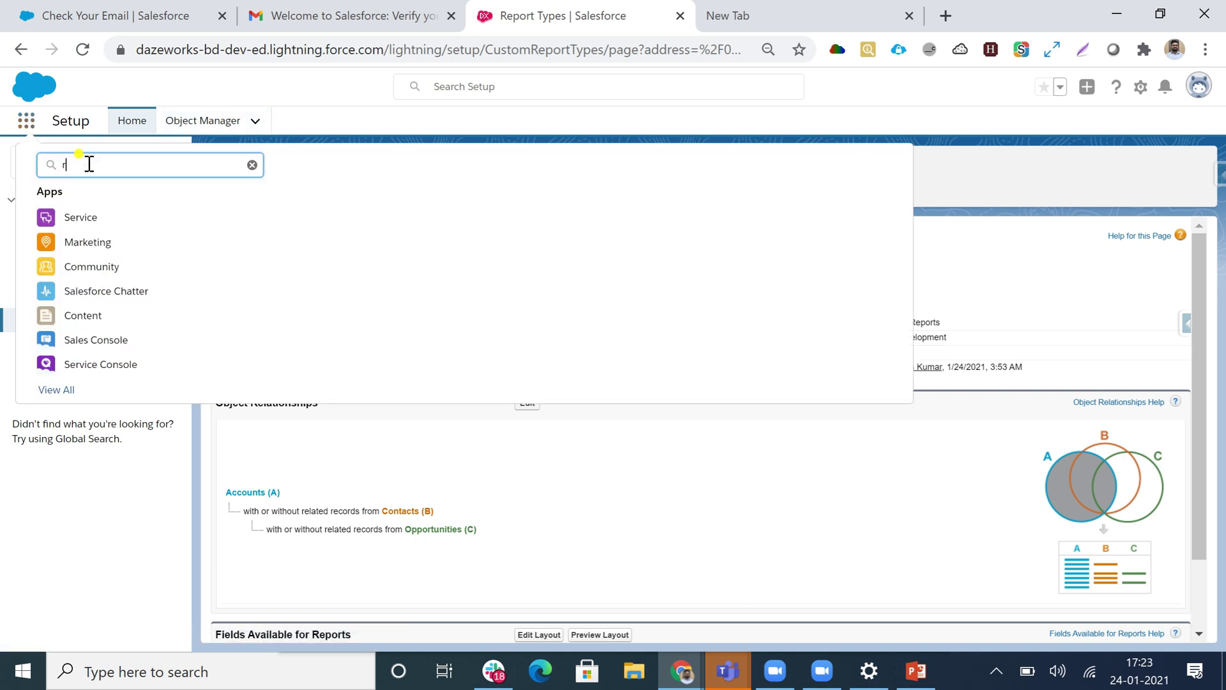
pyautogui.write('re')
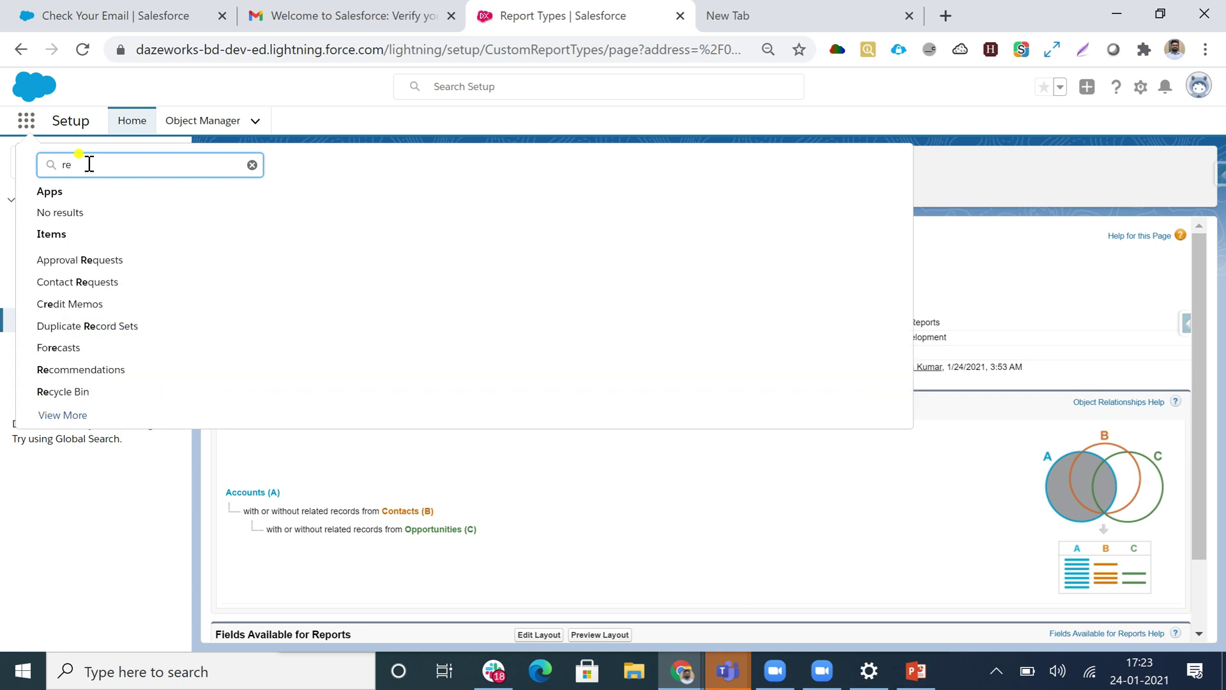
pyautogui.write('p')
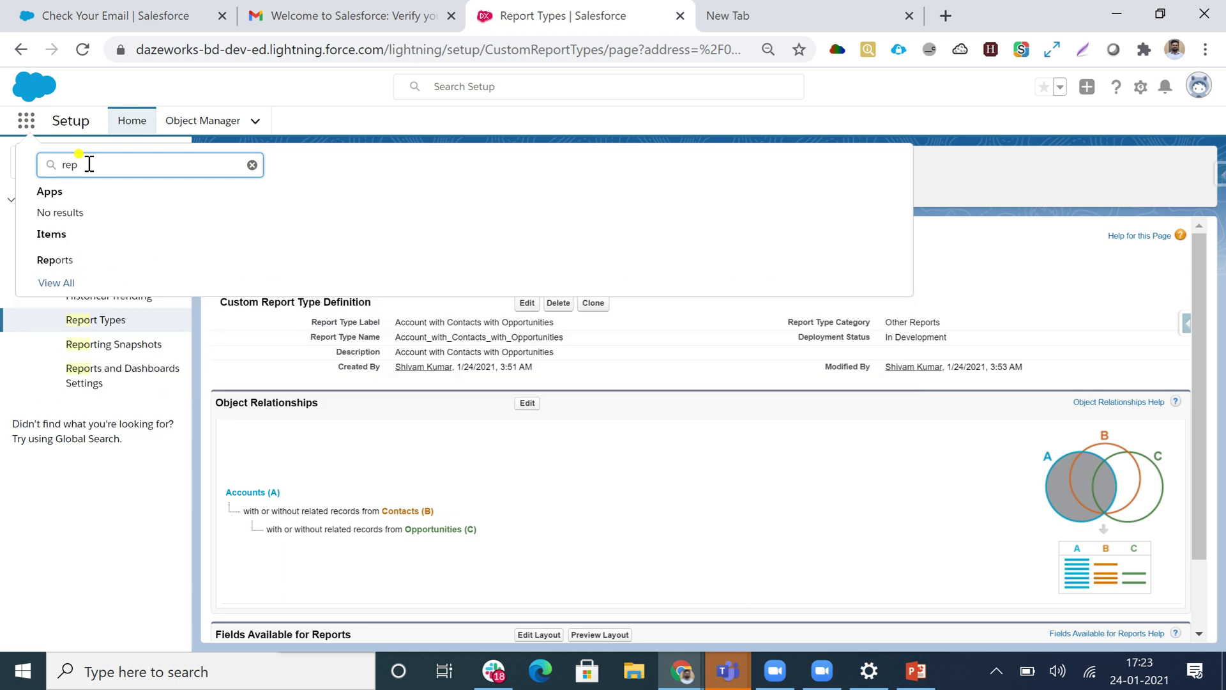
pyautogui.rightClick(61, 262)
pyautogui.click(106, 285)
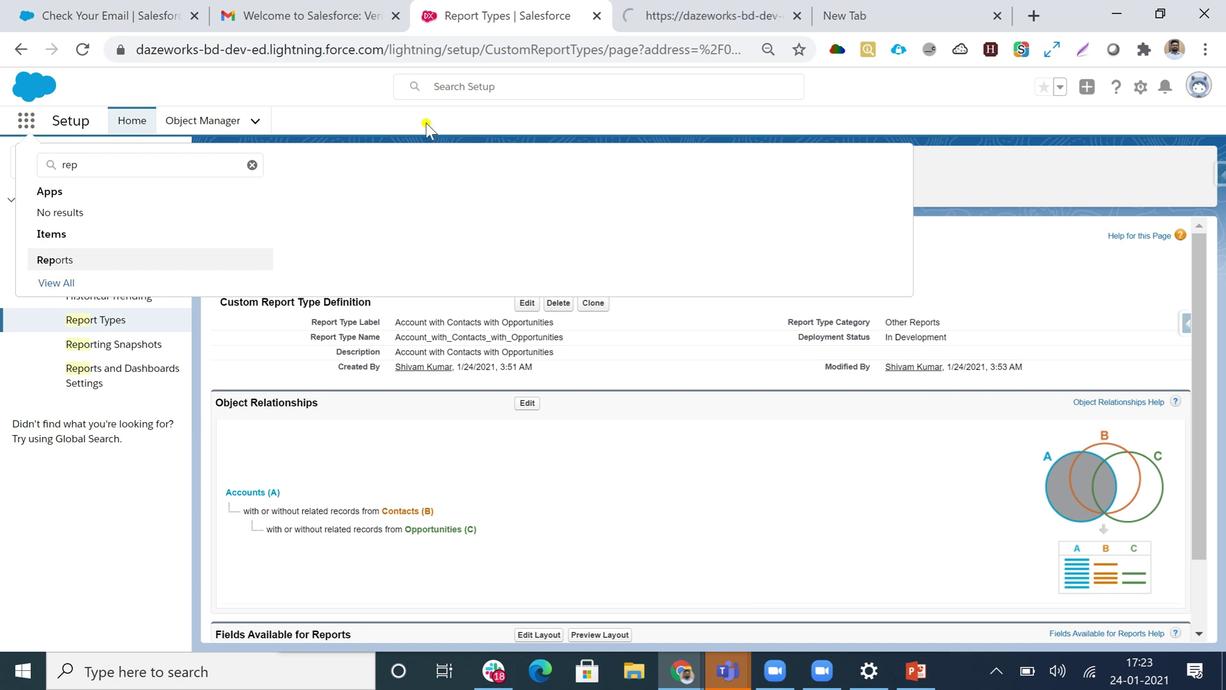
pyautogui.click(695, 9)
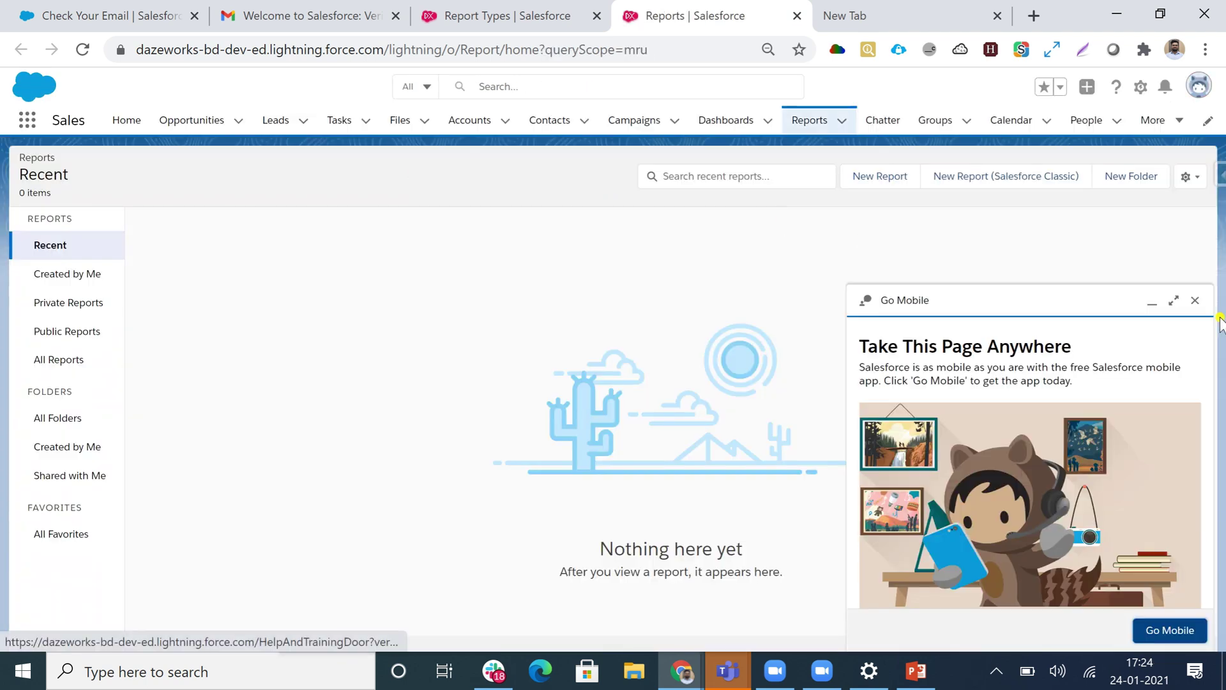
pyautogui.click(1194, 301)
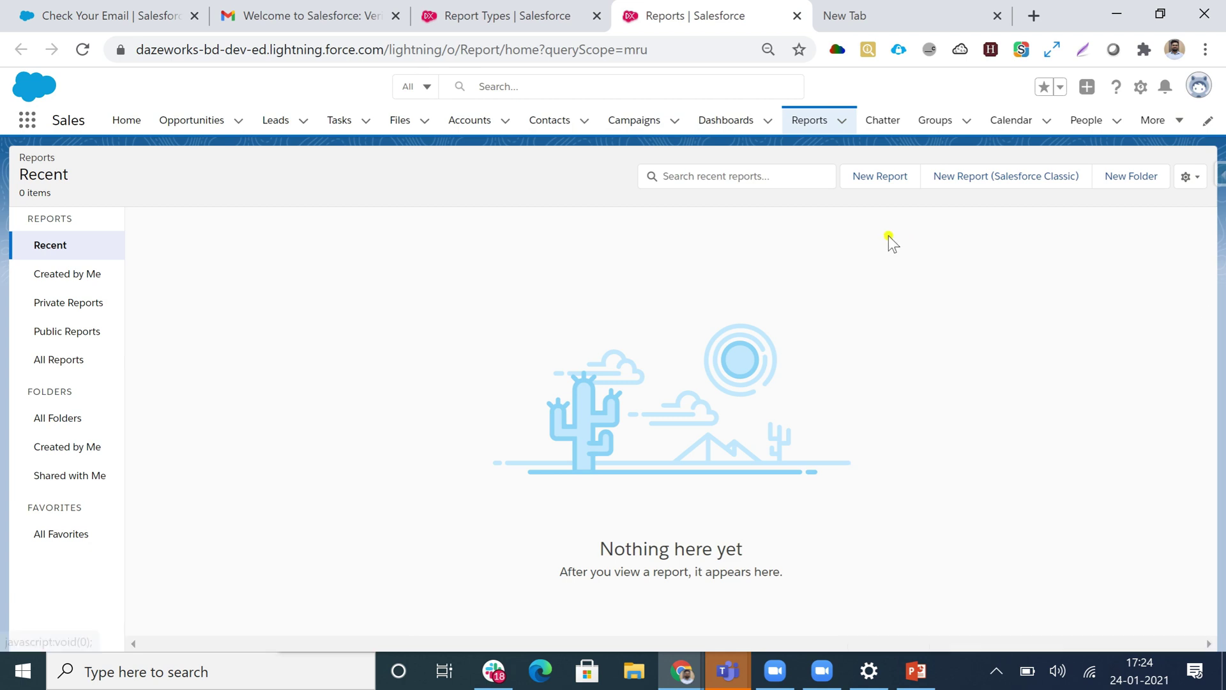
# Create a new report based on the "Account with Contacts with Opportunities" report type from the Other Reports category
pyautogui.click(859, 177)
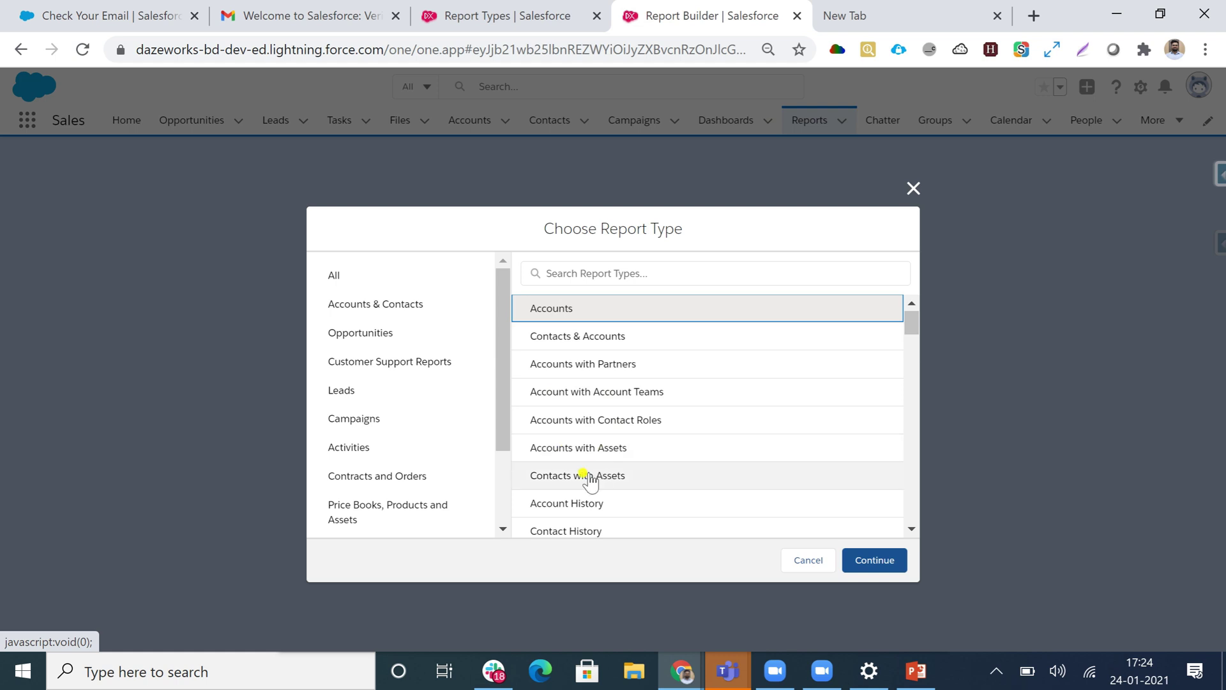
pyautogui.scroll(-10, 584, 473)
pyautogui.scroll(-2, 380, 405)
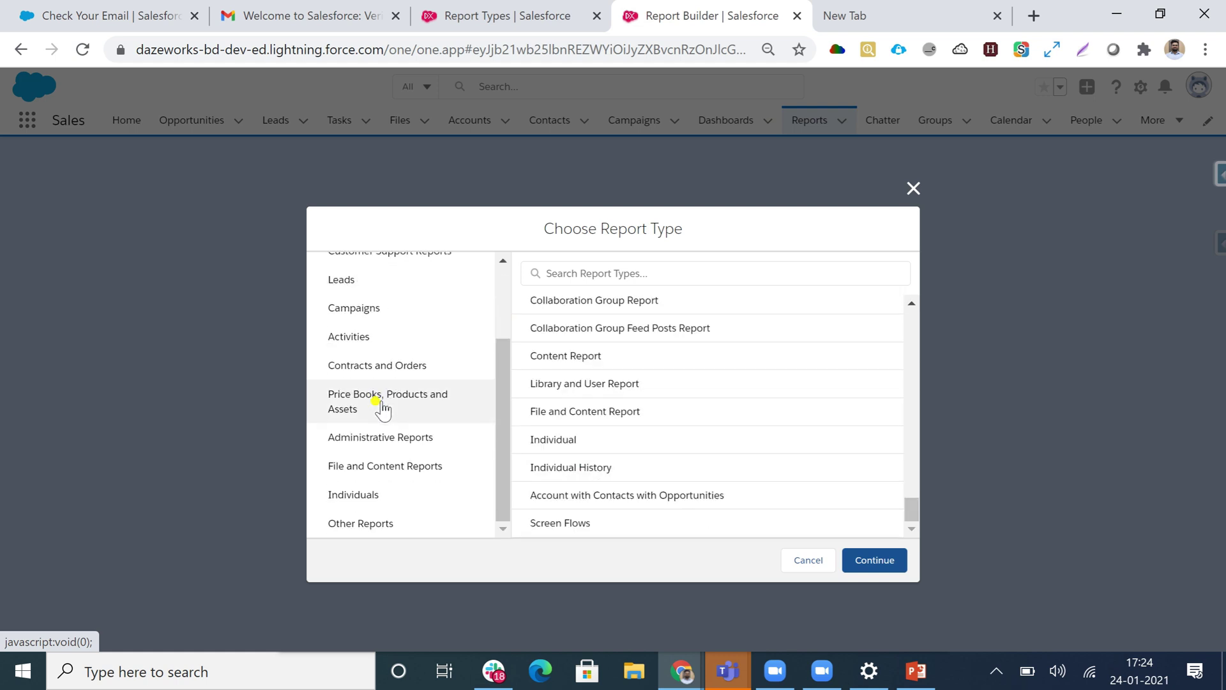
pyautogui.click(358, 525)
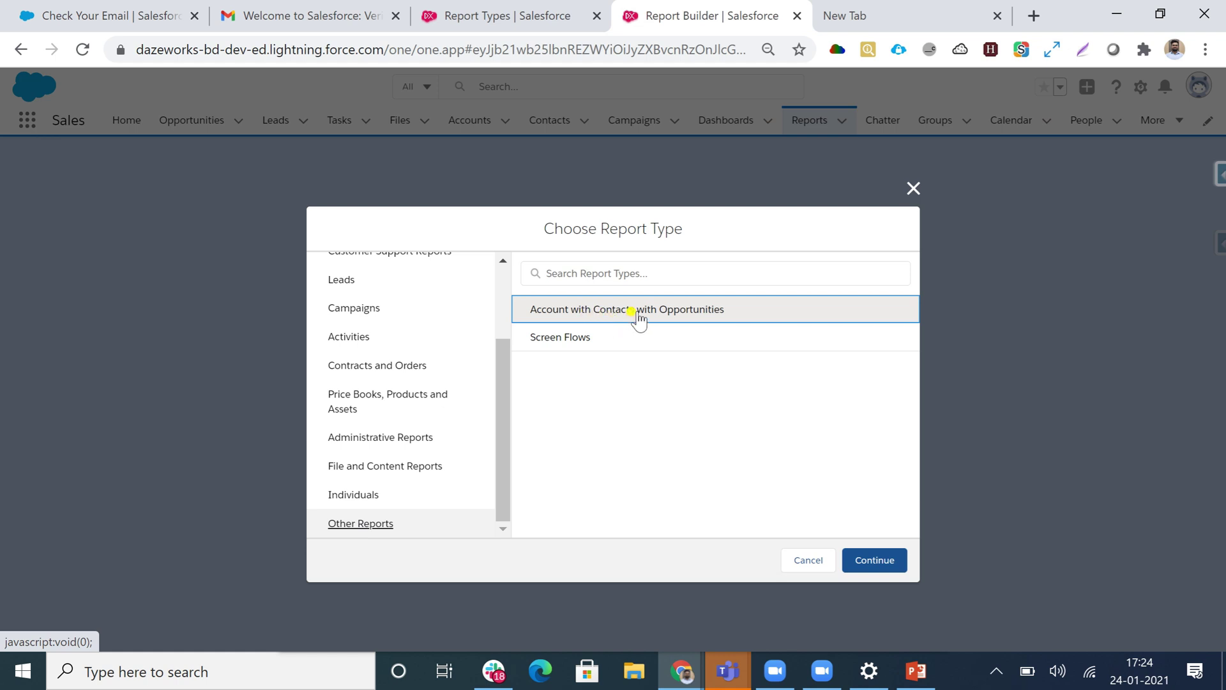
pyautogui.click(703, 313)
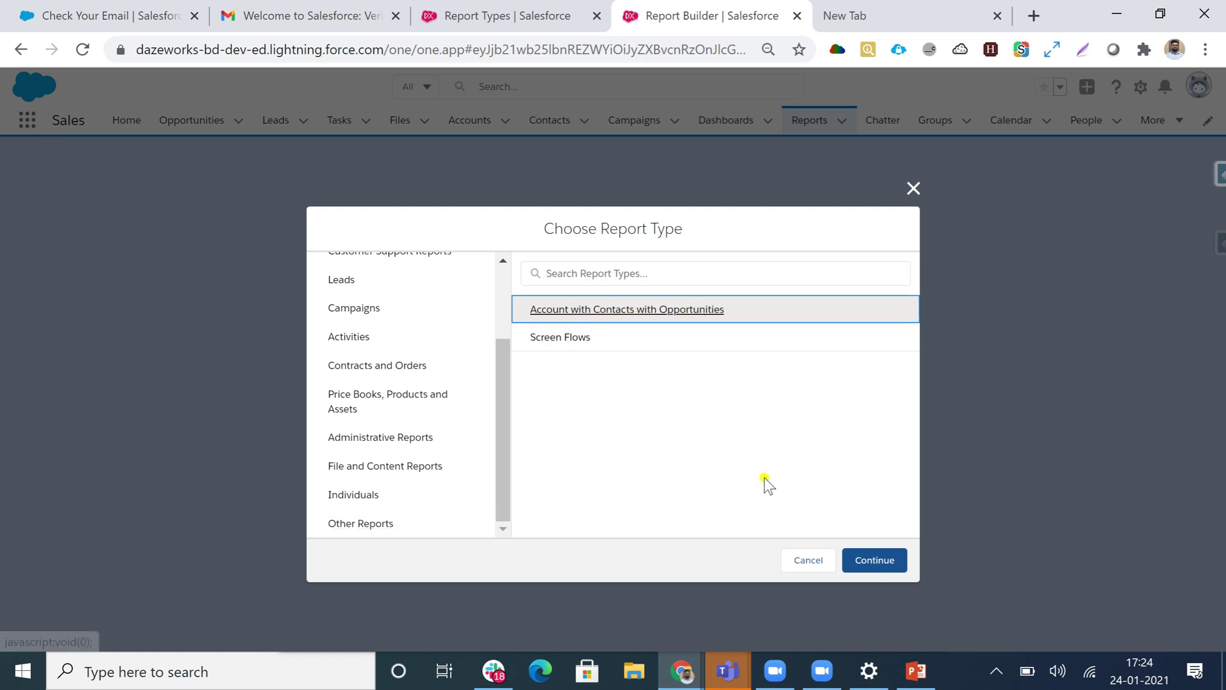
pyautogui.click(865, 558)
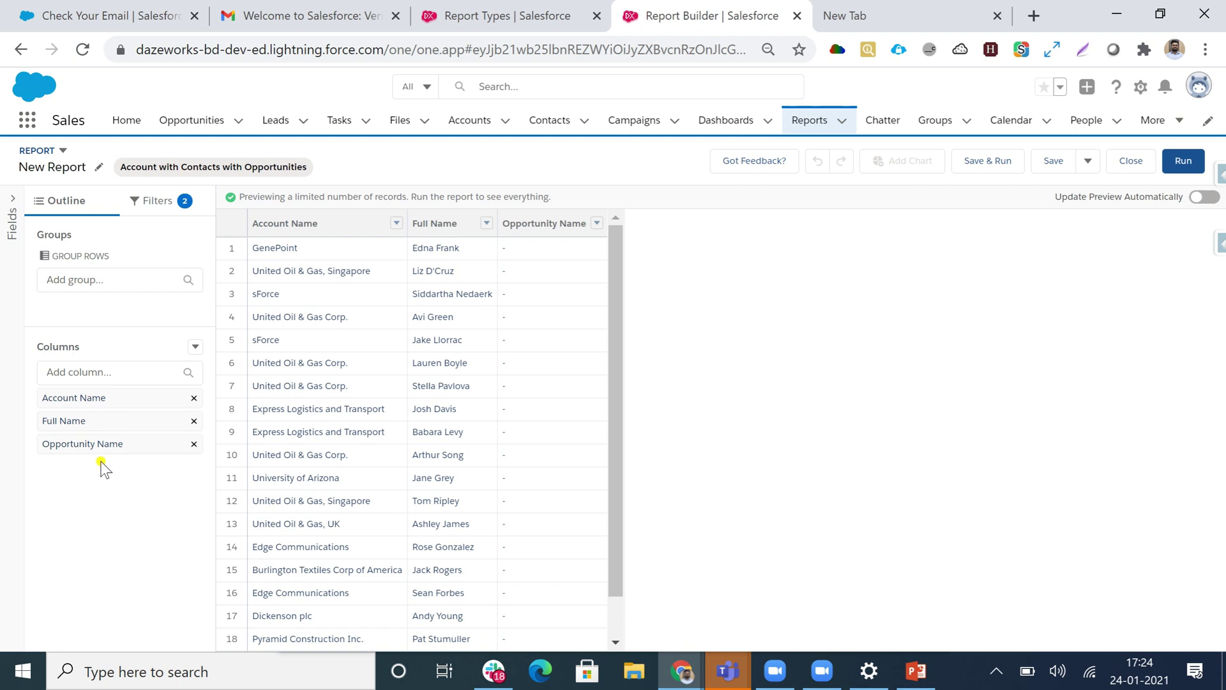
# Show the report's available fields, examine the Accounts, Contacts and Opportunities groups, and hide the field list again
pyautogui.click(12, 214)
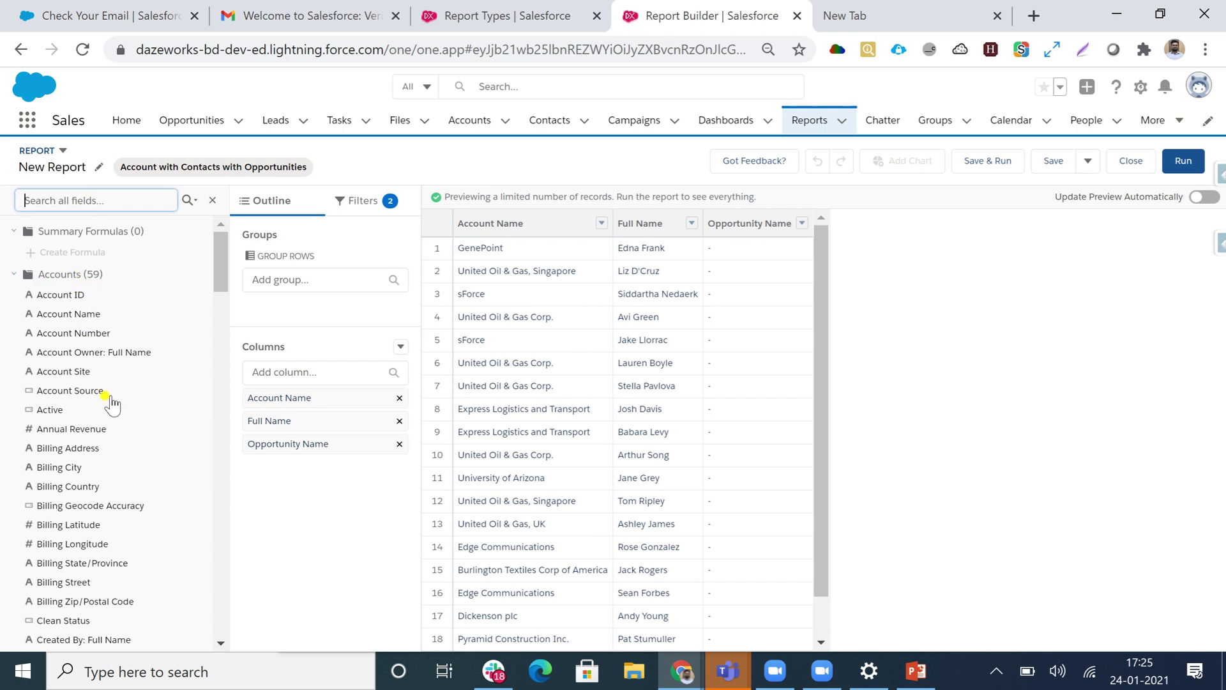
pyautogui.scroll(-6, 110, 403)
pyautogui.scroll(-7, 110, 402)
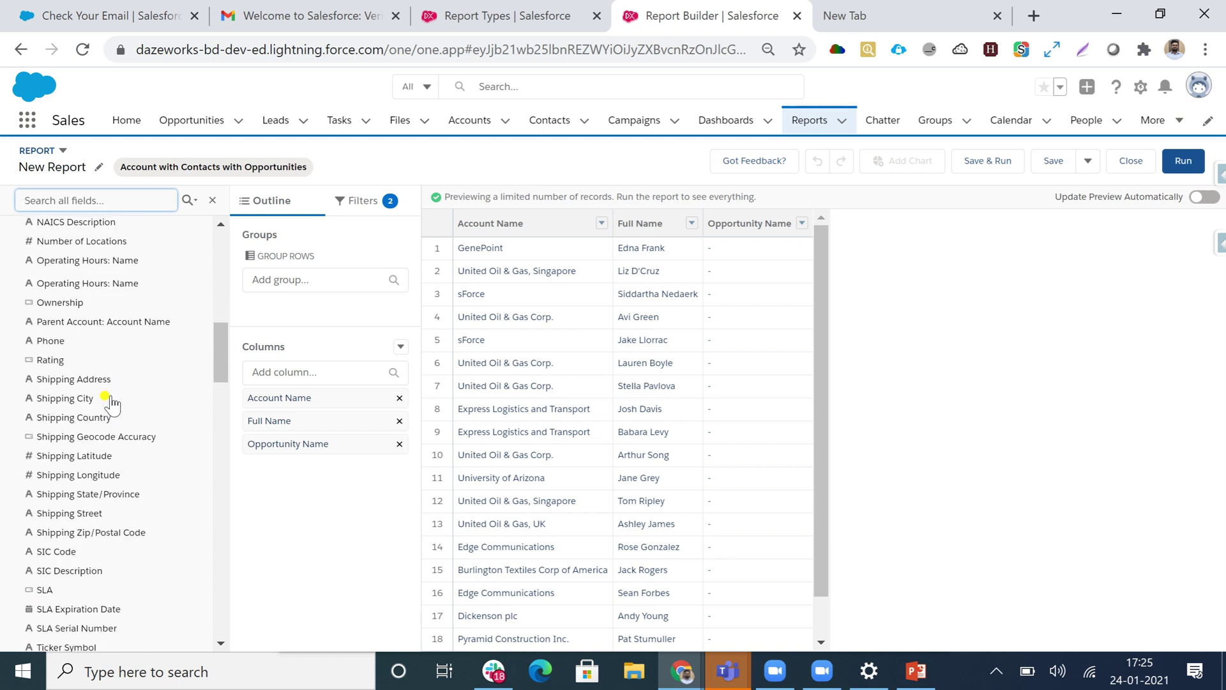
pyautogui.scroll(-2, 112, 403)
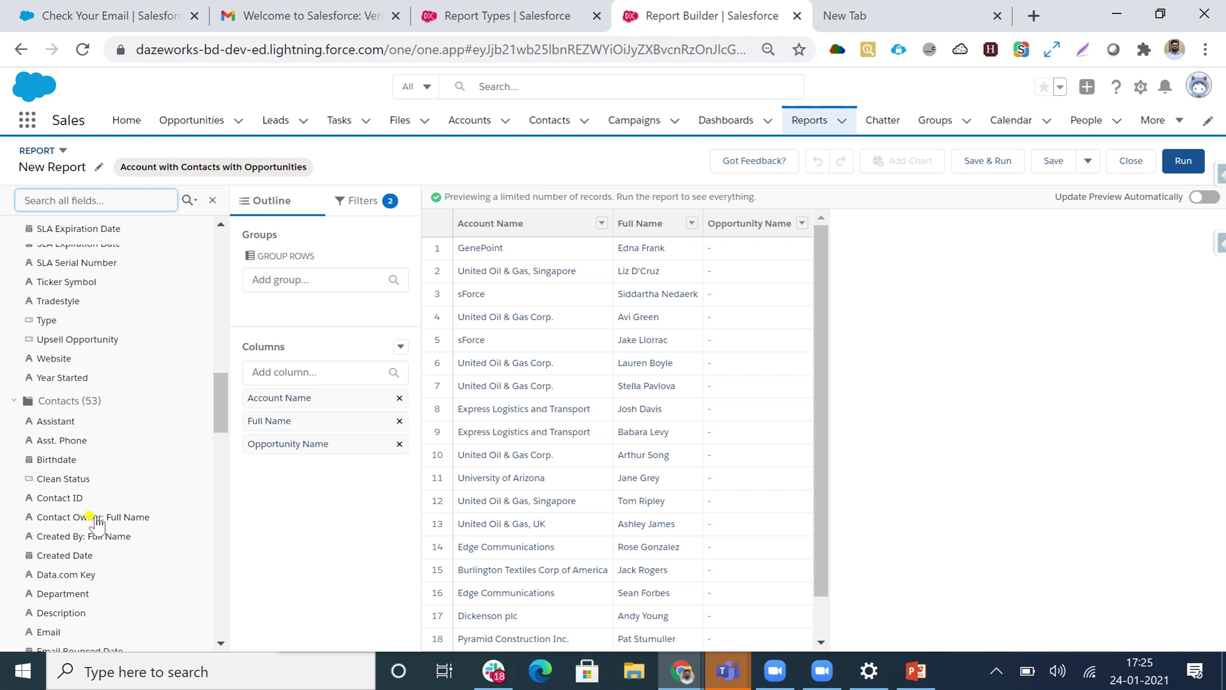
pyautogui.scroll(-5, 92, 515)
pyautogui.scroll(-6, 95, 523)
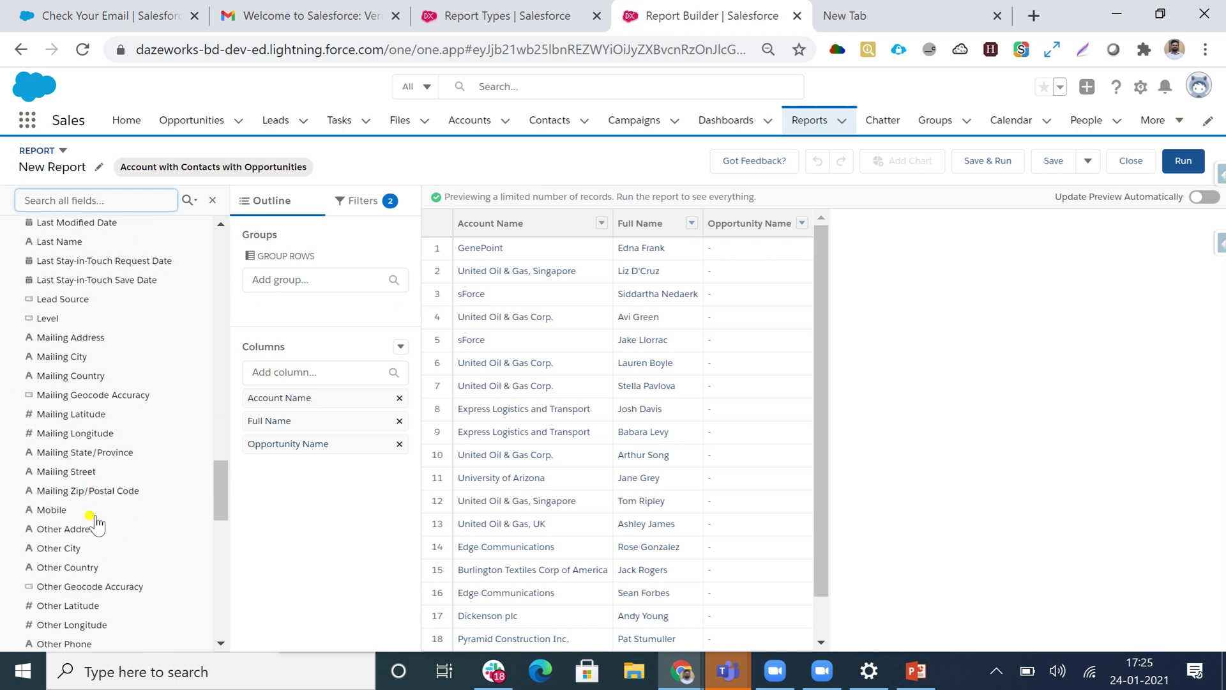
pyautogui.scroll(-2, 96, 522)
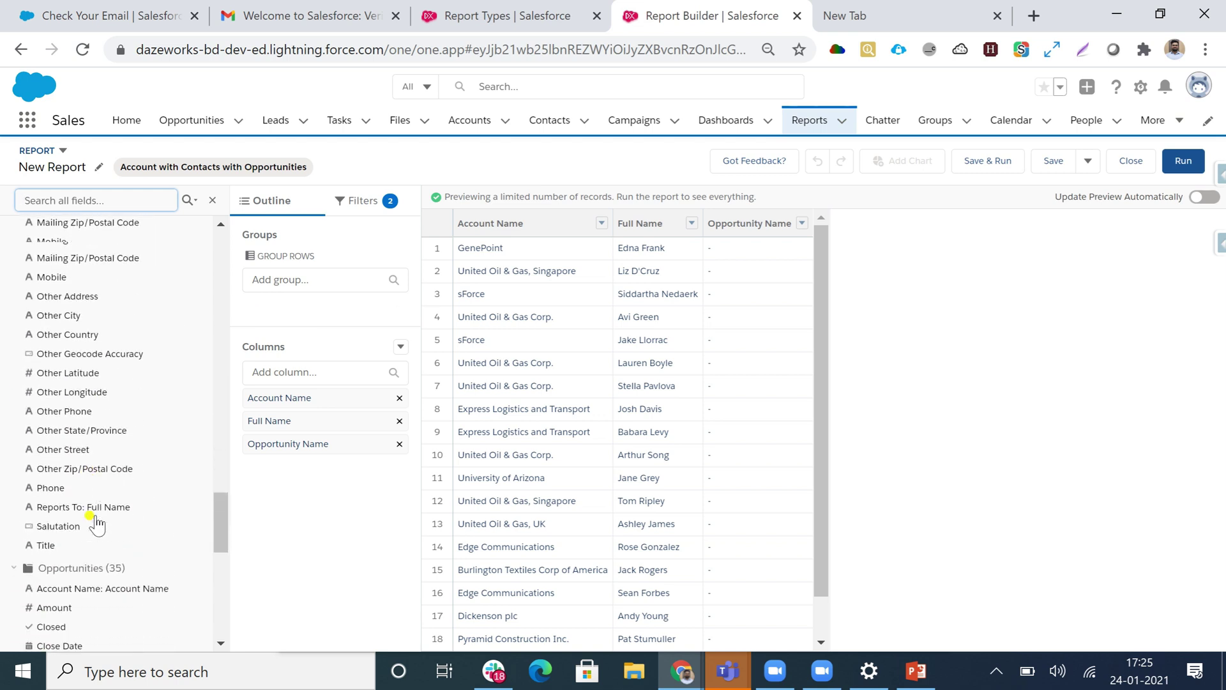
pyautogui.scroll(-10, 98, 575)
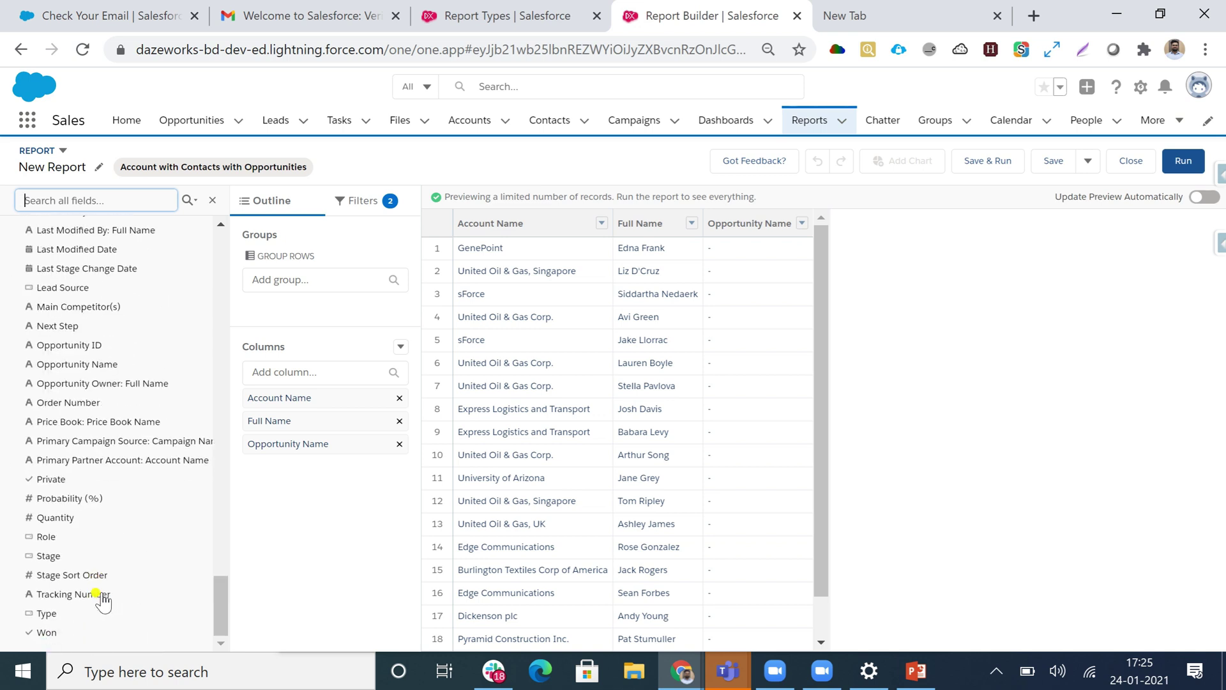
pyautogui.scroll(9, 102, 600)
pyautogui.scroll(20, 99, 597)
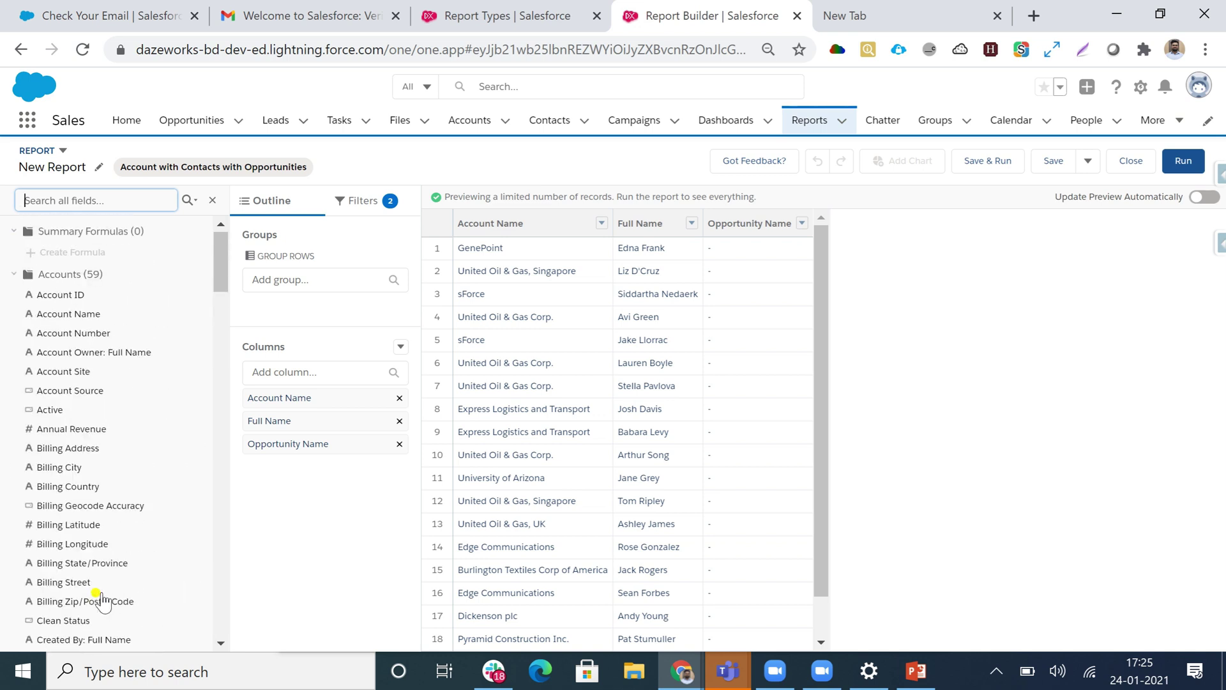
pyautogui.click(213, 202)
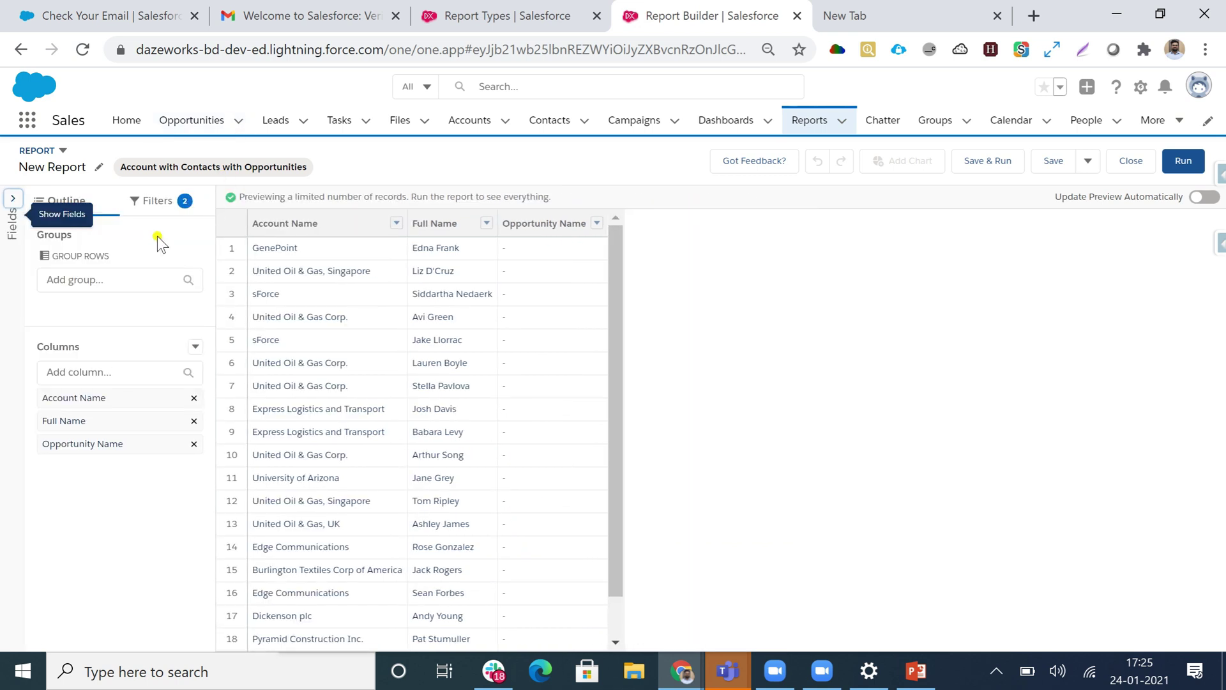